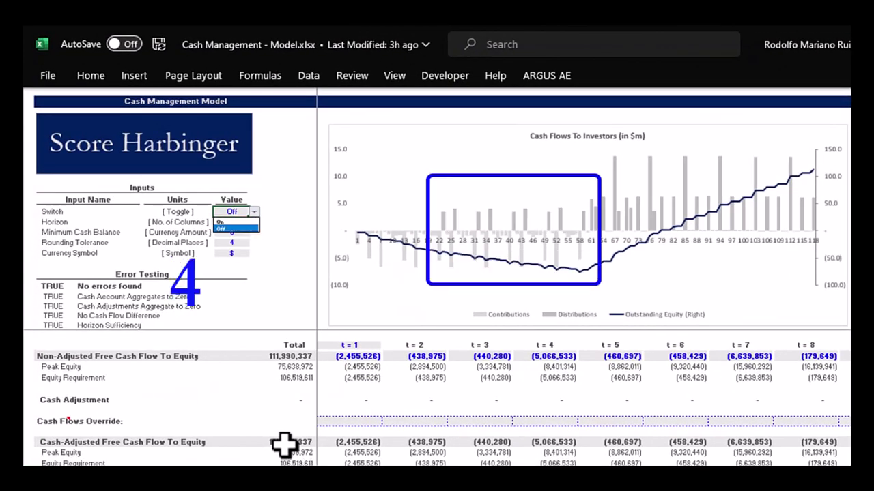
Set the Switch input to On and view the timeline out to period t = 253 and back
{"action": "key", "text": "Up"}
{"action": "key", "text": "Return"}
{"action": "key", "text": "Right"}
{"action": "key", "text": "ctrl+Down"}
{"action": "key", "text": "Right"}
{"action": "key", "text": "ctrl+Right"}
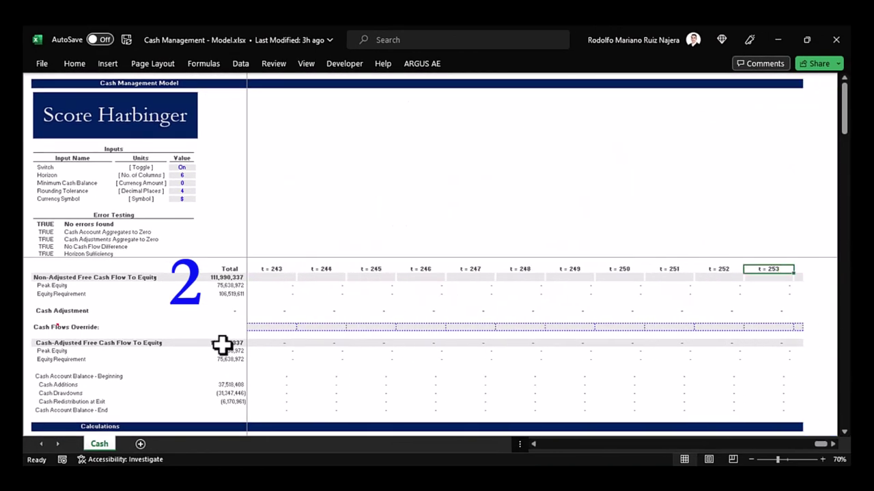
{"action": "key", "text": "ctrl+Left"}
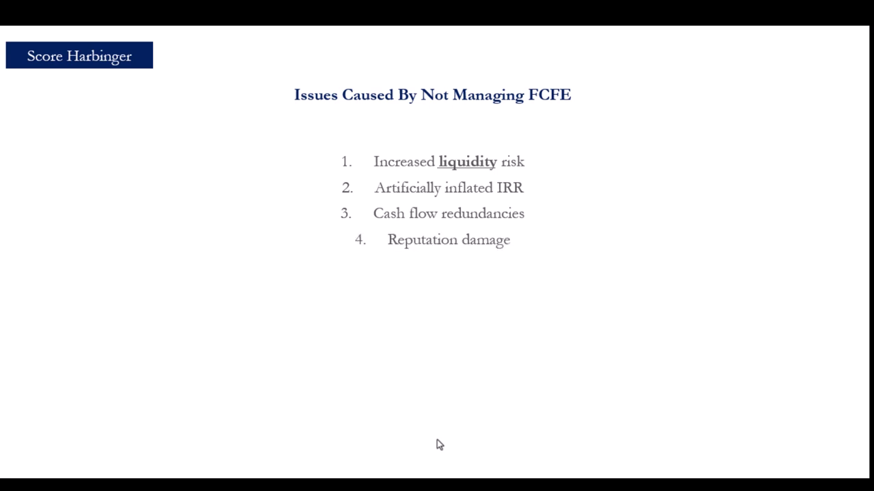
Switch to the Cash Management model in Excel and paste the copied cash flows as values into Non-Adjusted Free Cash Flow To Equity from t = 1
{"action": "key", "text": "alt+Tab"}
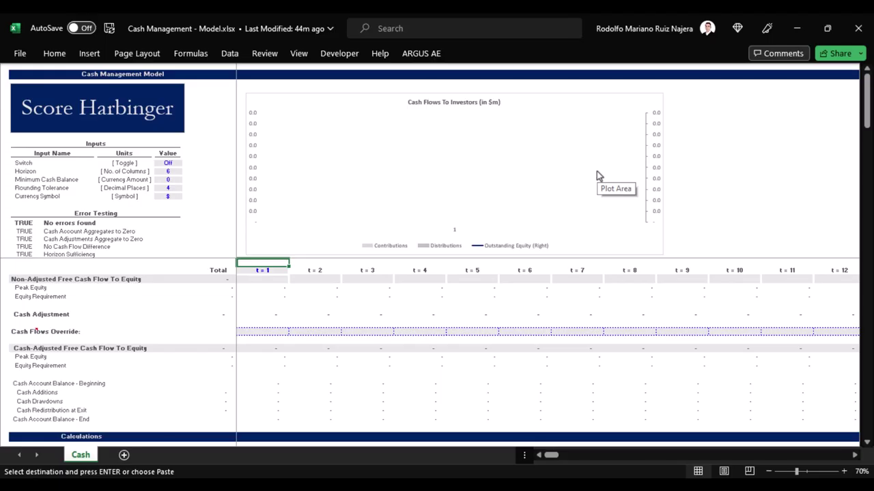
{"action": "key", "text": "Down"}
{"action": "key", "text": "ctrl+alt+v"}
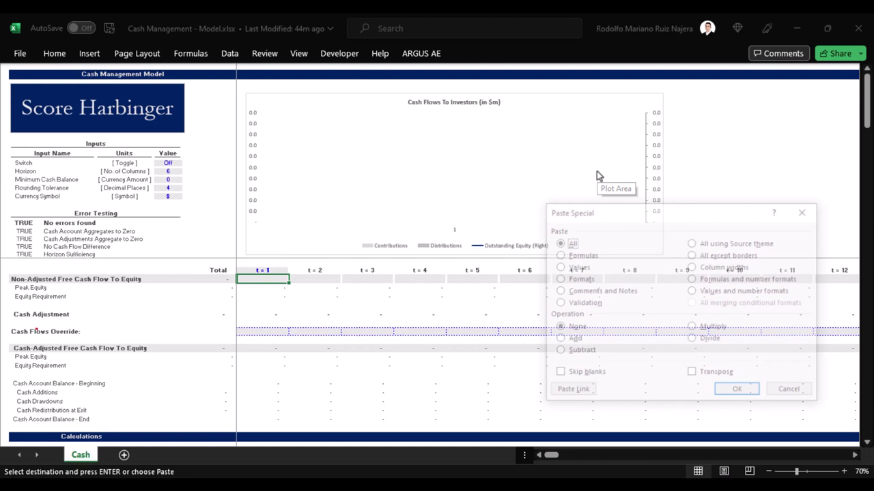
{"action": "key", "text": "v"}
{"action": "key", "text": "Return"}
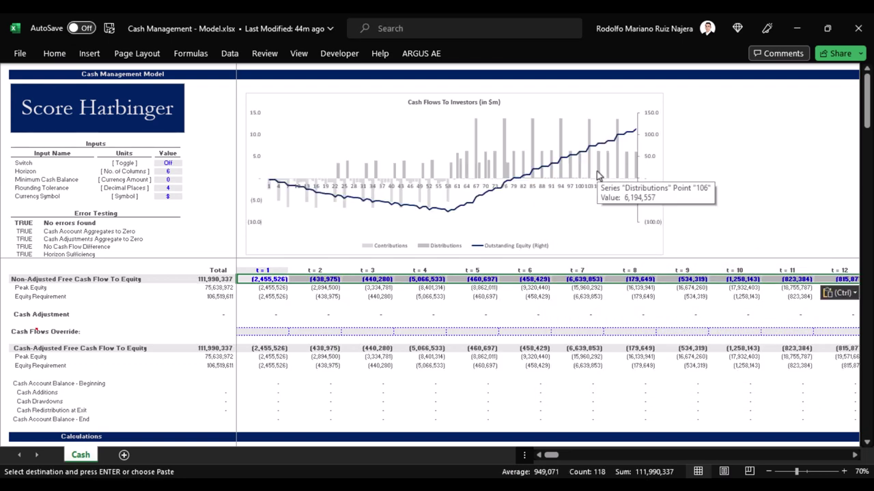
Set the Switch value in the Inputs table to On
{"action": "key", "text": "Left"}
{"action": "key", "text": "Left"}
{"action": "key", "text": "ctrl+Up"}
{"action": "key", "text": "ctrl+Up"}
{"action": "key", "text": "Down"}
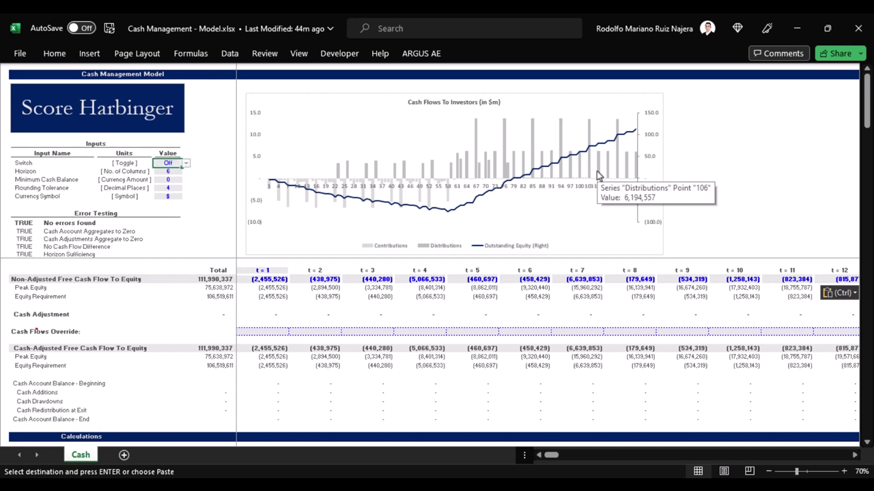
{"action": "key", "text": "alt+Down"}
{"action": "key", "text": "Up"}
{"action": "key", "text": "Return"}
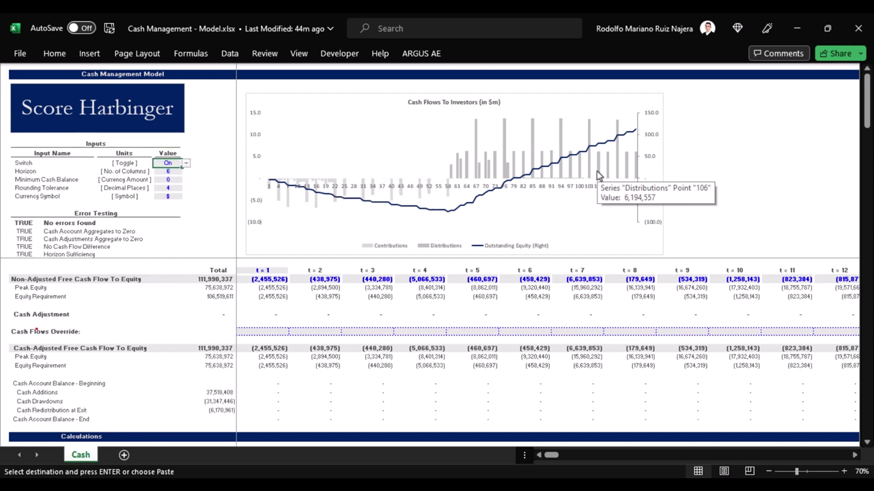
Return to the cell above t = 1 and set the worksheet zoom to 90%
{"action": "left_click", "coordinate": [726, 182]}
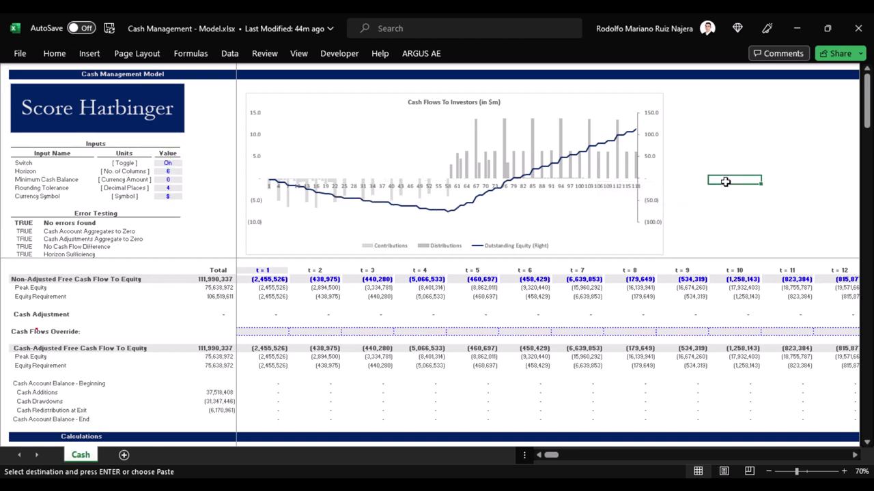
{"action": "key", "text": "ctrl+Home"}
{"action": "key", "text": "alt"}
{"action": "key", "text": "w"}
{"action": "key", "text": "q"}
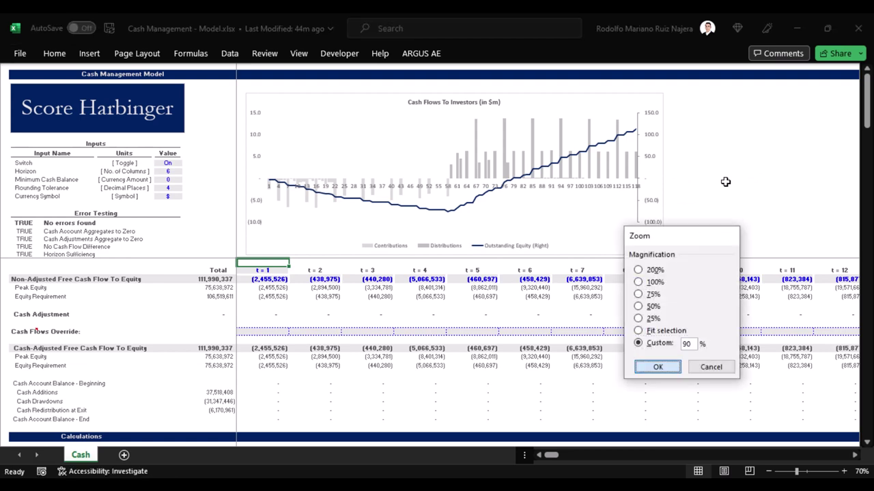
{"action": "key", "text": "Return"}
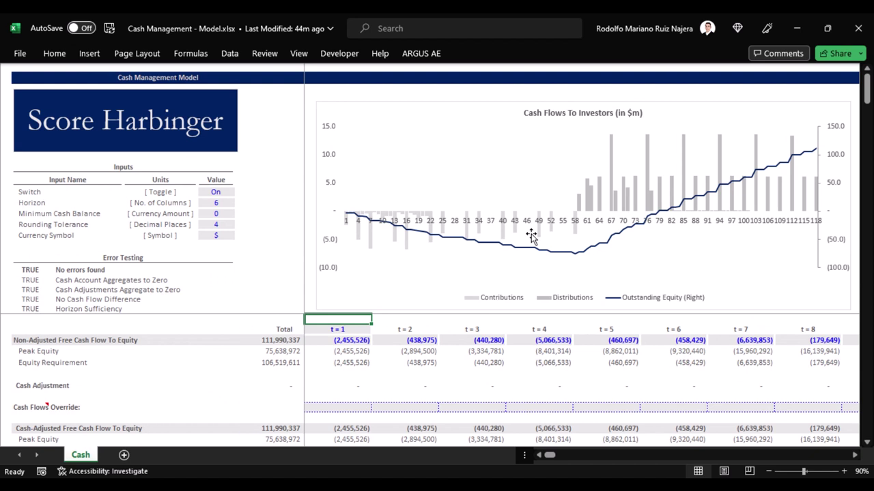
Set the Switch input to Off to show the unmanaged cash flows in the chart
{"action": "left_click", "coordinate": [223, 193]}
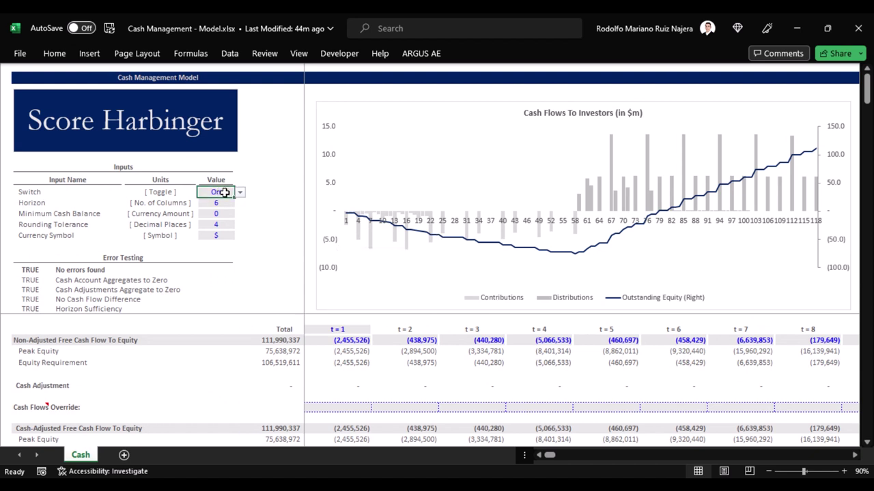
{"action": "left_click", "coordinate": [239, 192]}
{"action": "left_click", "coordinate": [212, 211]}
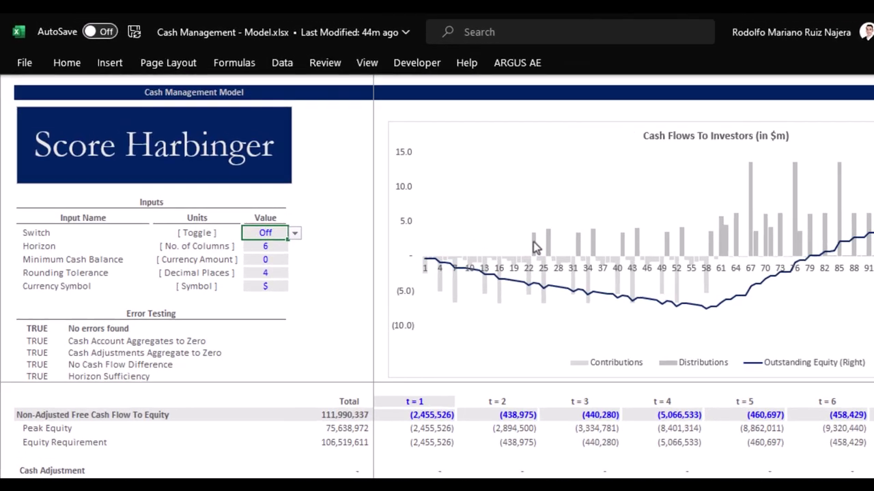
Single out the distribution bar near period 23 and the contribution bar at period 25 in the Cash Flows To Investors chart
{"action": "left_click", "coordinate": [440, 206]}
{"action": "left_click", "coordinate": [571, 262]}
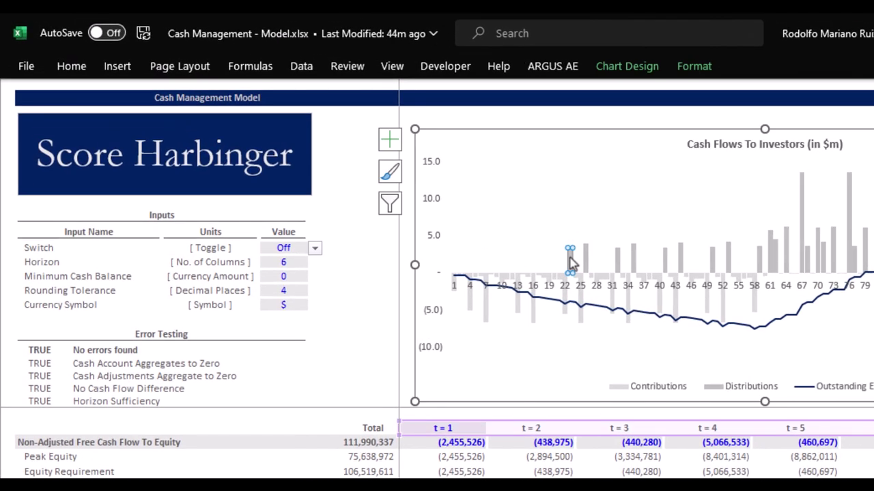
{"action": "left_click", "coordinate": [581, 326]}
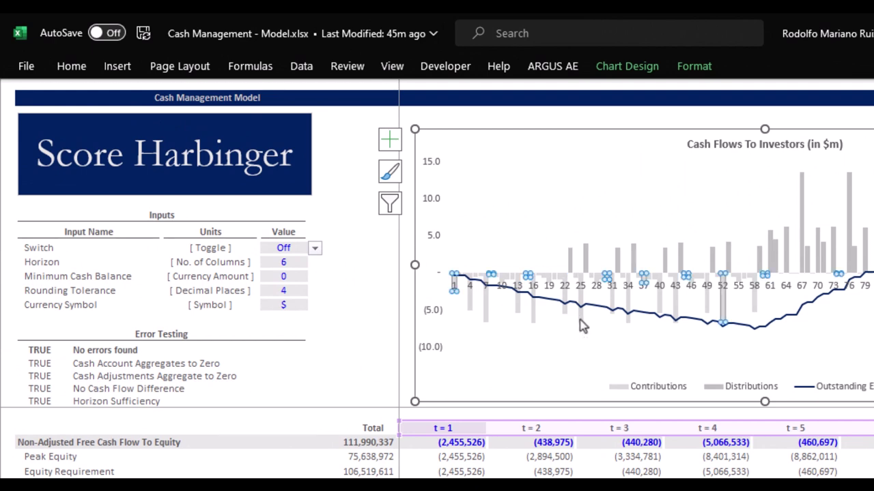
{"action": "left_click", "coordinate": [581, 326]}
{"action": "key", "text": "Left"}
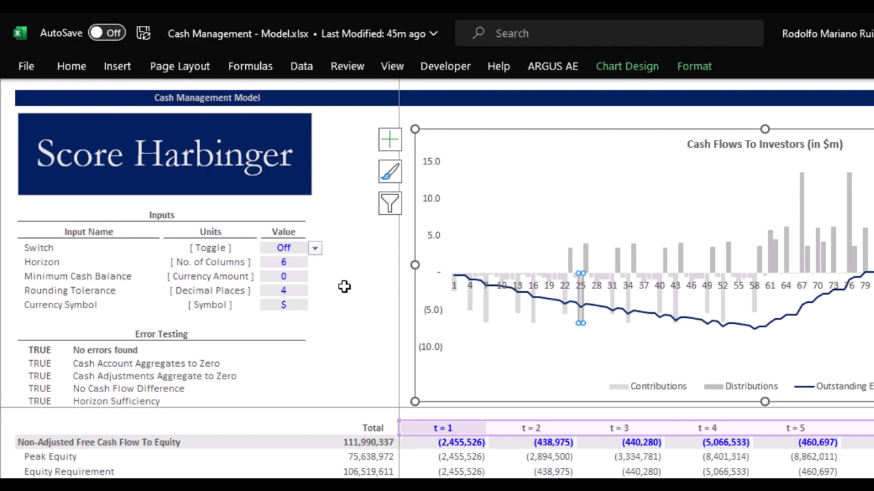
Set the Switch input back to On and select the cell above t = 1
{"action": "left_click", "coordinate": [316, 252]}
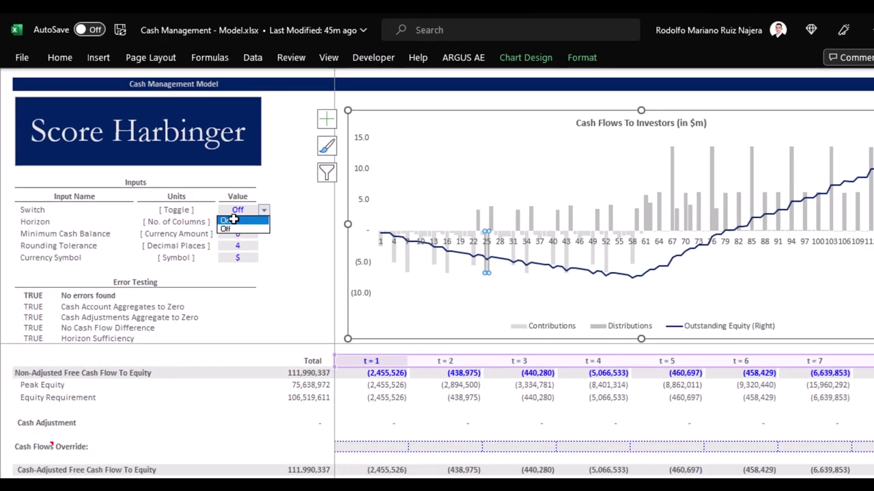
{"action": "left_click", "coordinate": [283, 266]}
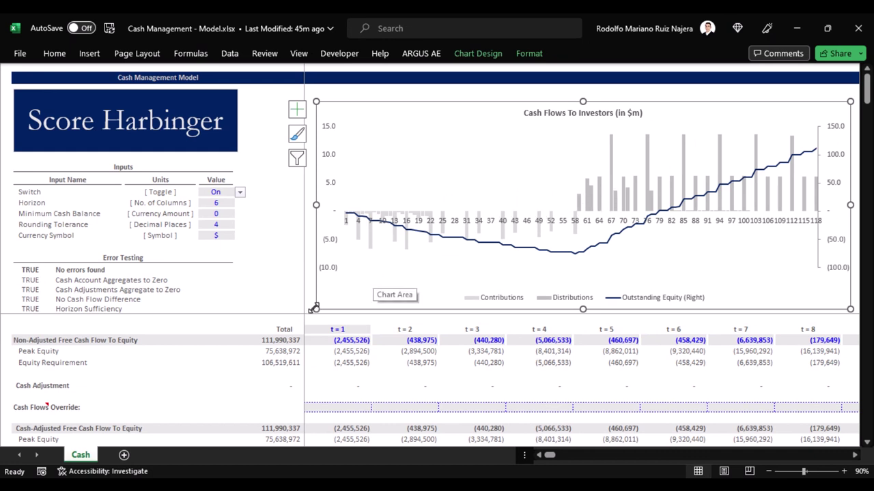
{"action": "left_click", "coordinate": [309, 318]}
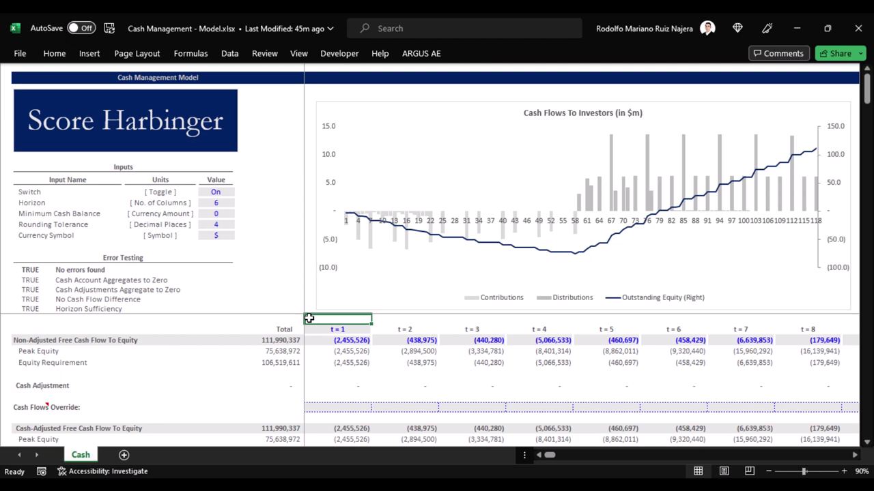
Set the worksheet zoom to 70%
{"action": "key", "text": "alt+w"}
{"action": "type", "text": "q70"}
{"action": "key", "text": "Return"}
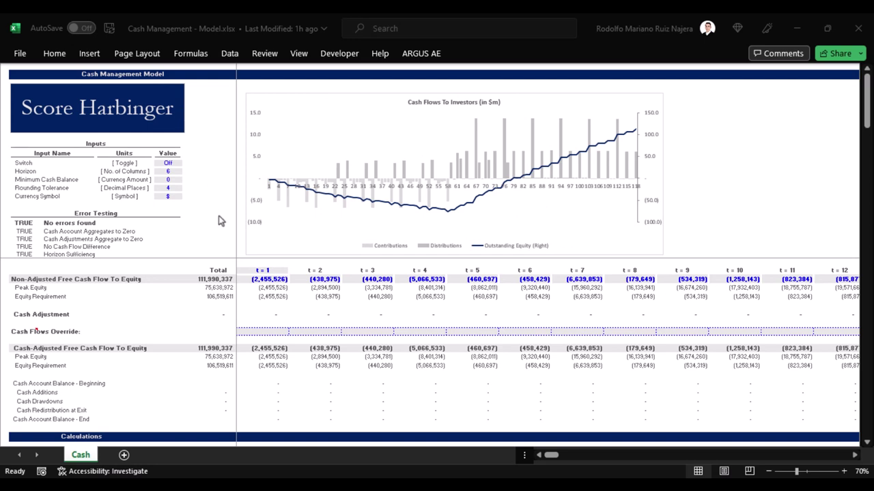
Inspect the formula behind the total Peak Equity under Non-Adjusted Free Cash Flow To Equity without changing it
{"action": "left_click", "coordinate": [242, 261]}
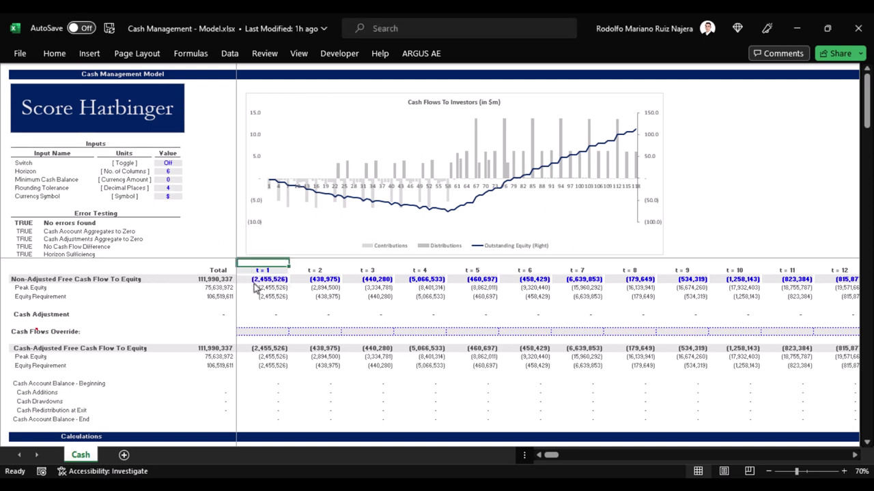
{"action": "left_click", "coordinate": [218, 288]}
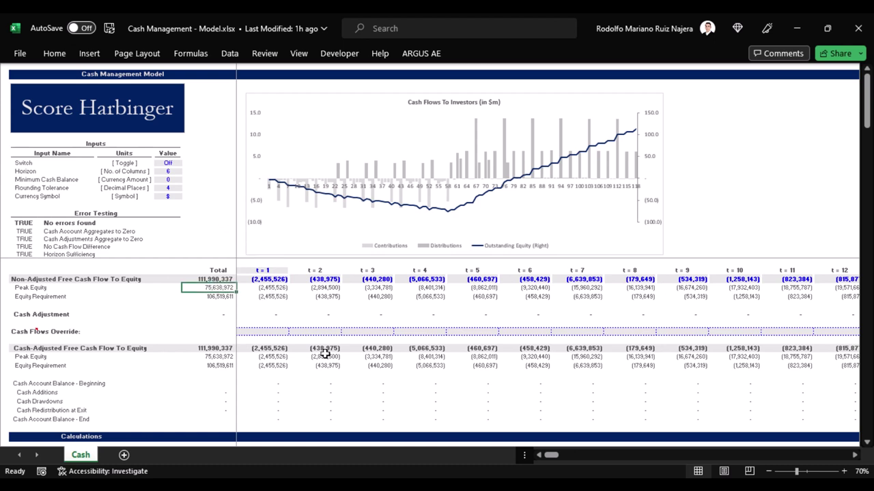
{"action": "key", "text": "F2"}
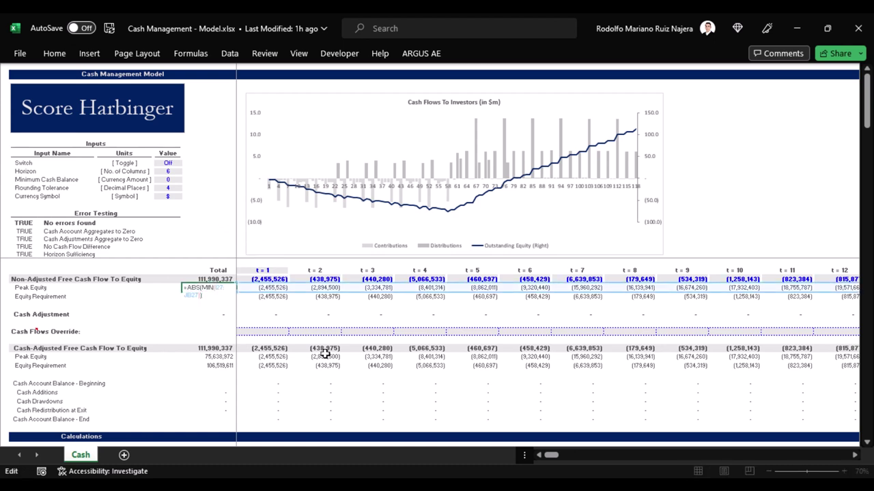
{"action": "key", "text": "Escape"}
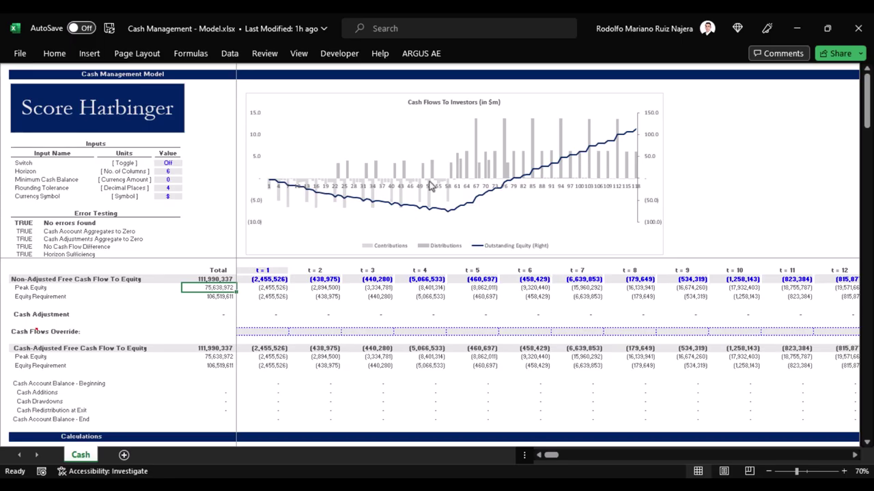
{"action": "mouse_move", "coordinate": [448, 216]}
{"action": "key", "text": "F2"}
{"action": "key", "text": "Escape"}
Highlight the Non-Adjusted Free Cash Flow To Equity row, and select its Equity Requirement and Peak Equity totals for comparison
{"action": "key", "text": "Up"}
{"action": "key", "text": "shift+space"}
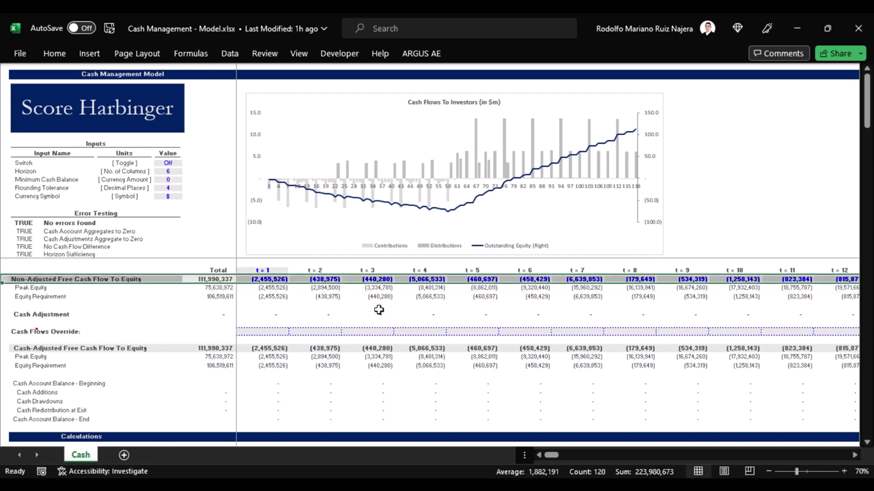
{"action": "left_click", "coordinate": [225, 298]}
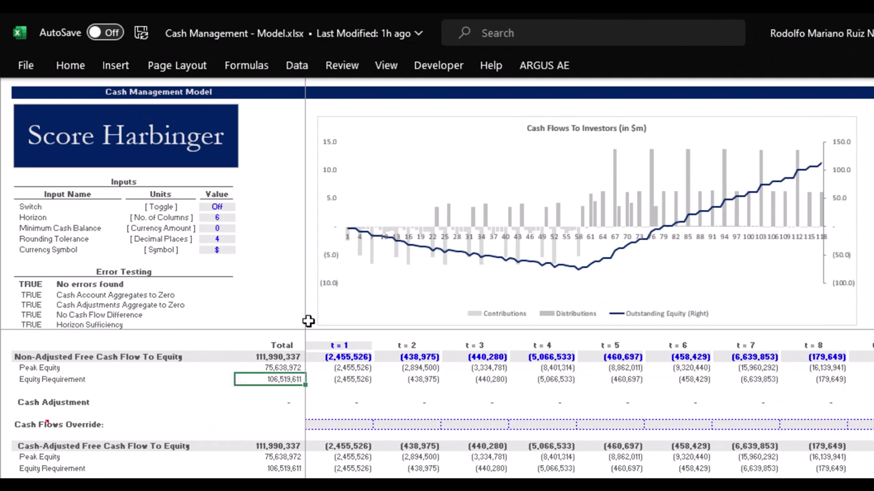
{"action": "key", "text": "shift+Up"}
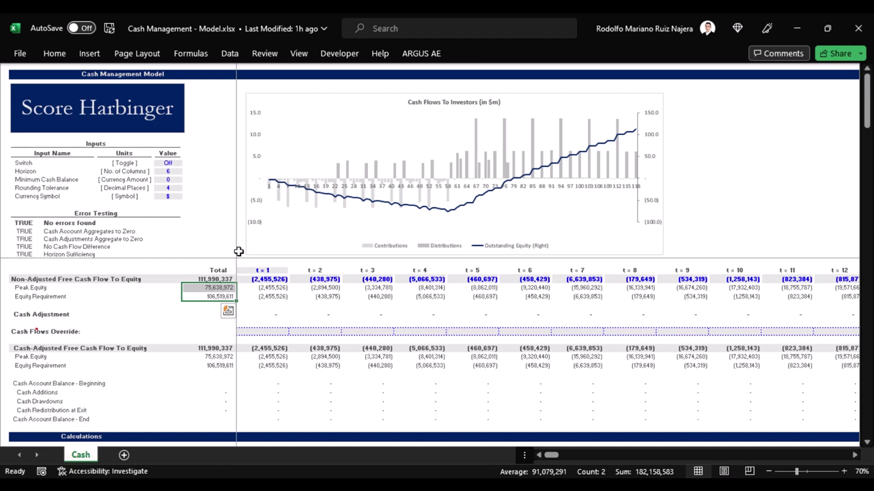
Highlight the non-adjusted Peak Equity row and review the formula in its Total cell
{"action": "key", "text": "Down"}
{"action": "key", "text": "Up"}
{"action": "key", "text": "shift+space"}
{"action": "key", "text": "shift+Up"}
{"action": "key", "text": "Up"}
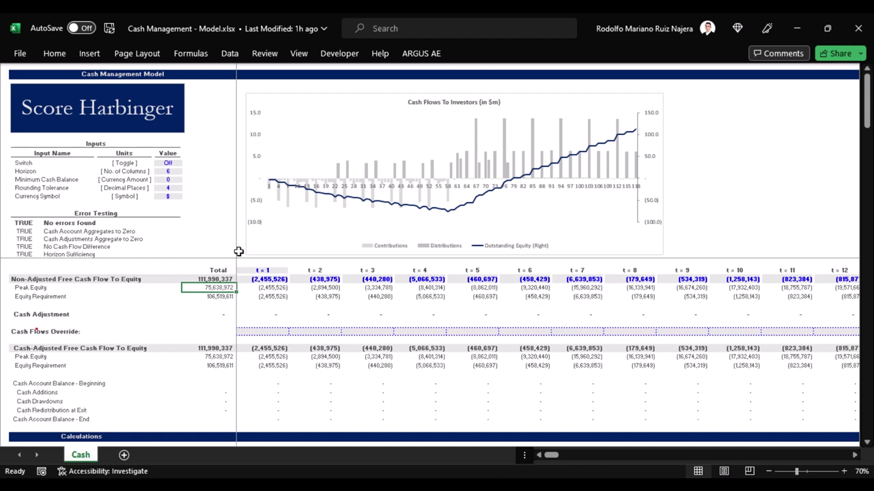
{"action": "key", "text": "shift+space"}
{"action": "key", "text": "shift+BackSpace"}
{"action": "key", "text": "shift+space"}
{"action": "key", "text": "Right"}
{"action": "key", "text": "Left"}
{"action": "key", "text": "F2"}
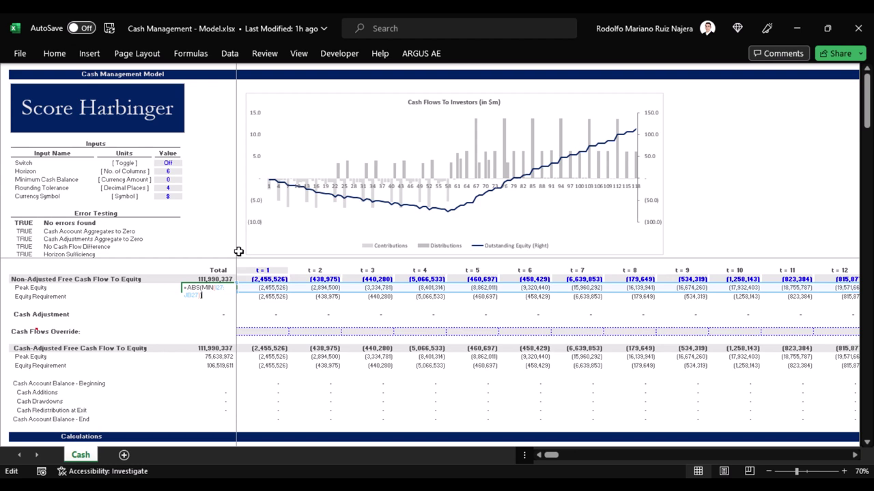
{"action": "key", "text": "Escape"}
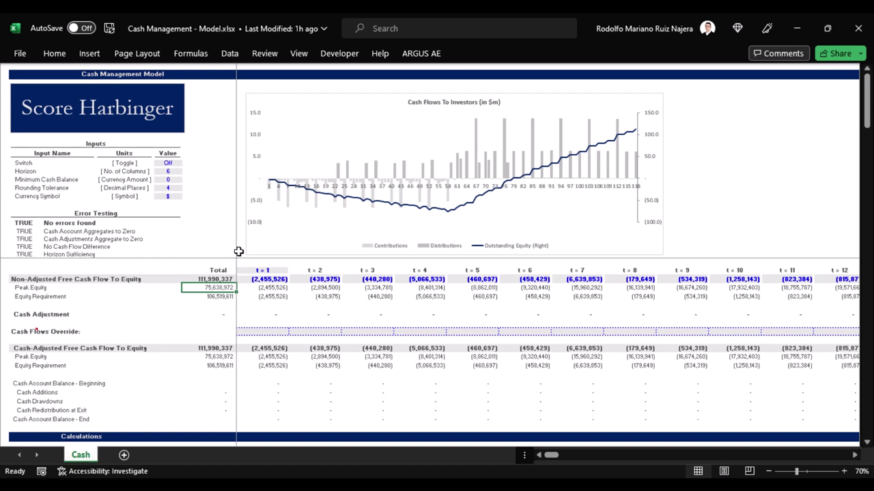
Go back to the first period and highlight the Cash-Adjusted Free Cash Flow To Equity row
{"action": "key", "text": "ctrl+Home"}
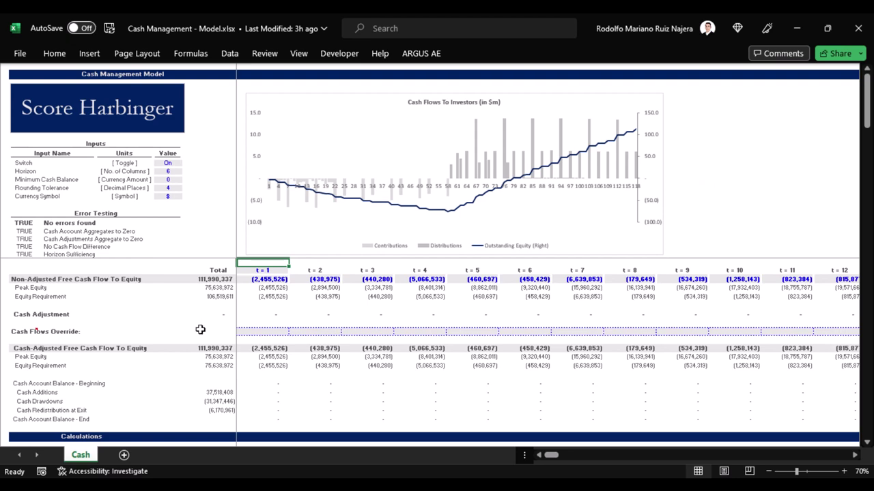
{"action": "key", "text": "Down"}
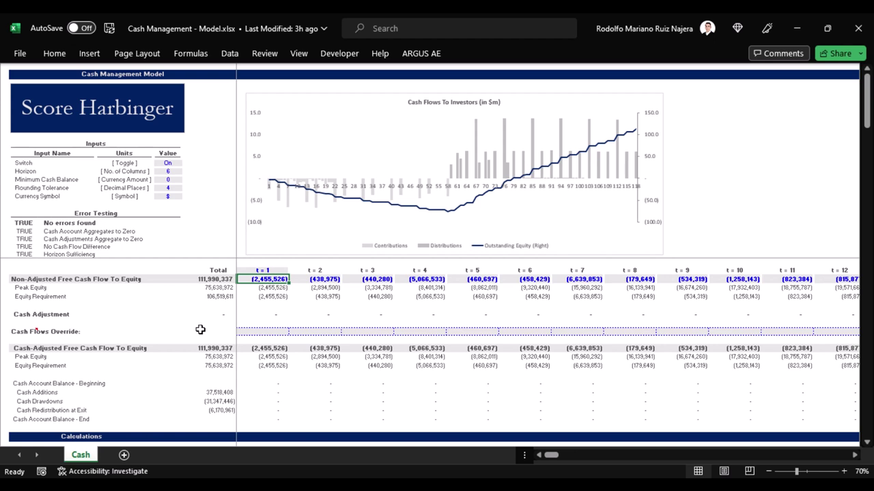
{"action": "left_click", "coordinate": [253, 349]}
{"action": "key", "text": "shift+space"}
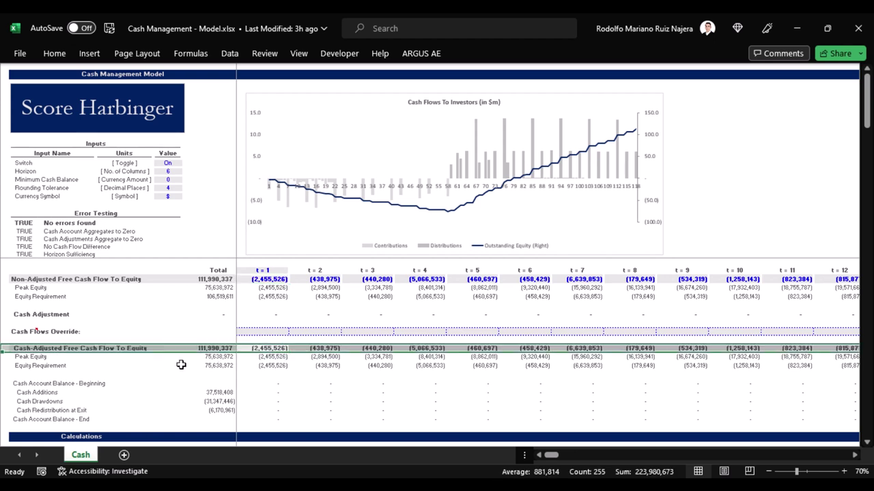
{"action": "key", "text": "shift+BackSpace"}
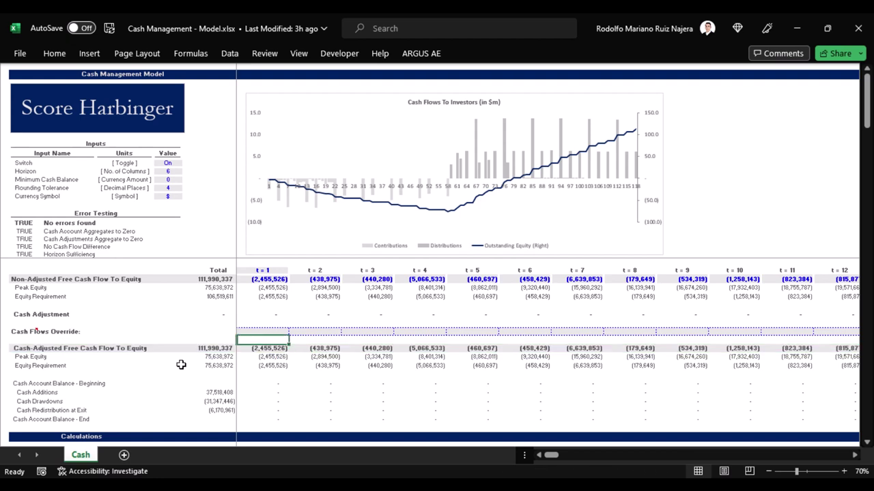
Examine the Cash-Adjusted Free Cash Flow To Equity in the later periods, selecting t = 59 through t = 62
{"action": "key", "text": "alt+Page_Down"}
{"action": "key", "text": "alt+Page_Down"}
{"action": "key", "text": "alt+Page_Down"}
{"action": "key", "text": "alt+Page_Down"}
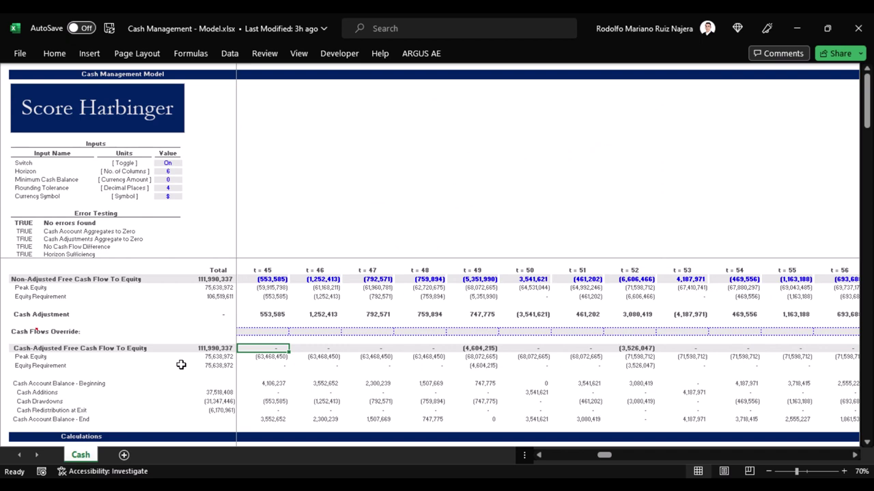
{"action": "key", "text": "alt+Page_Down"}
{"action": "key", "text": "Left"}
{"action": "key", "text": "Right"}
{"action": "key", "text": "Right"}
{"action": "key", "text": "Right"}
{"action": "key", "text": "Right"}
{"action": "key", "text": "Right"}
{"action": "key", "text": "Left"}
{"action": "key", "text": "shift+Right"}
{"action": "key", "text": "shift+Right"}
{"action": "key", "text": "shift+Right"}
Highlight the Cash Flows Override row and select its t = 58 cell
{"action": "key", "text": "Up"}
{"action": "key", "text": "Up"}
{"action": "key", "text": "shift+space"}
{"action": "key", "text": "Left"}
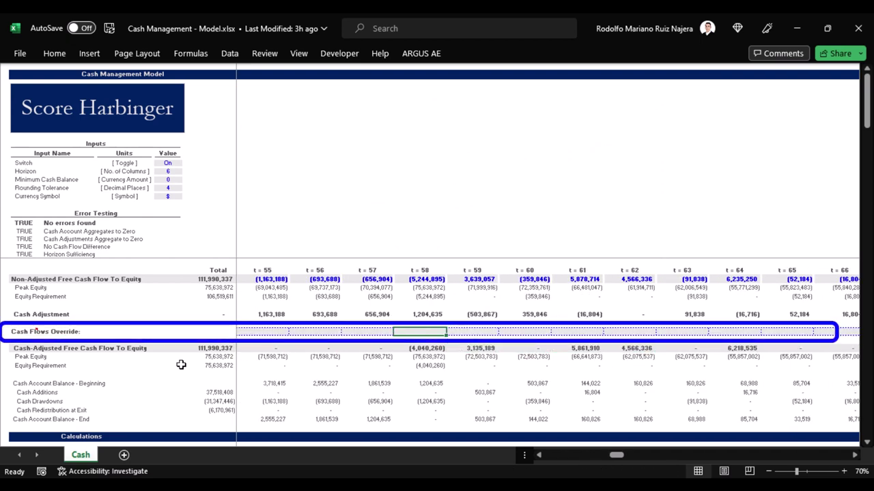
Highlight the whole t = 59 column and select its Non-Adjusted Free Cash Flow To Equity cell
{"action": "key", "text": "shift+space"}
{"action": "key", "text": "Left"}
{"action": "key", "text": "shift+space"}
{"action": "key", "text": "Right"}
{"action": "key", "text": "Right"}
{"action": "key", "text": "ctrl+space"}
{"action": "key", "text": "ctrl+Up"}
{"action": "key", "text": "ctrl+Up"}
{"action": "key", "text": "ctrl+Up"}
{"action": "key", "text": "ctrl+space"}
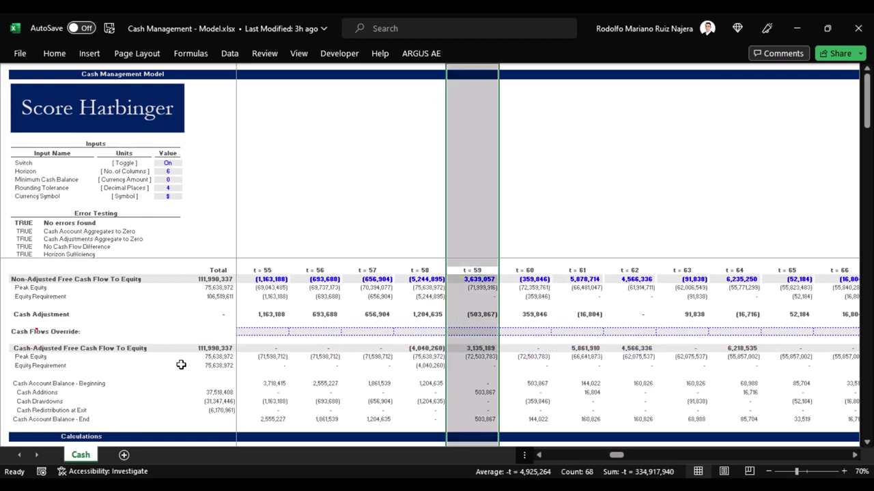
{"action": "key", "text": "Down"}
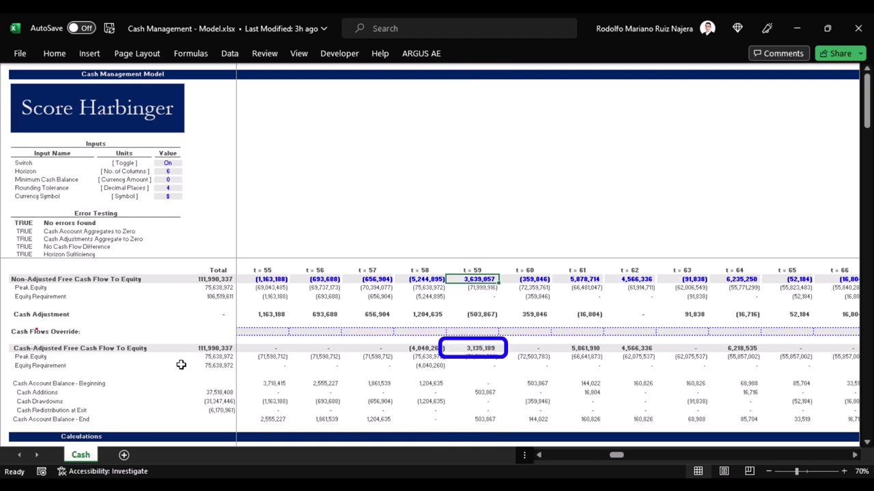
Compare the non-adjusted and cash-adjusted free cash flow to equity within the t = 59 column
{"action": "key", "text": "Down"}
{"action": "key", "text": "ctrl+Down"}
{"action": "key", "text": "ctrl+Down"}
{"action": "key", "text": "ctrl+Down"}
{"action": "key", "text": "ctrl+space"}
{"action": "key", "text": "Down"}
{"action": "key", "text": "ctrl+space"}
{"action": "key", "text": "Up"}
{"action": "key", "text": "Up"}
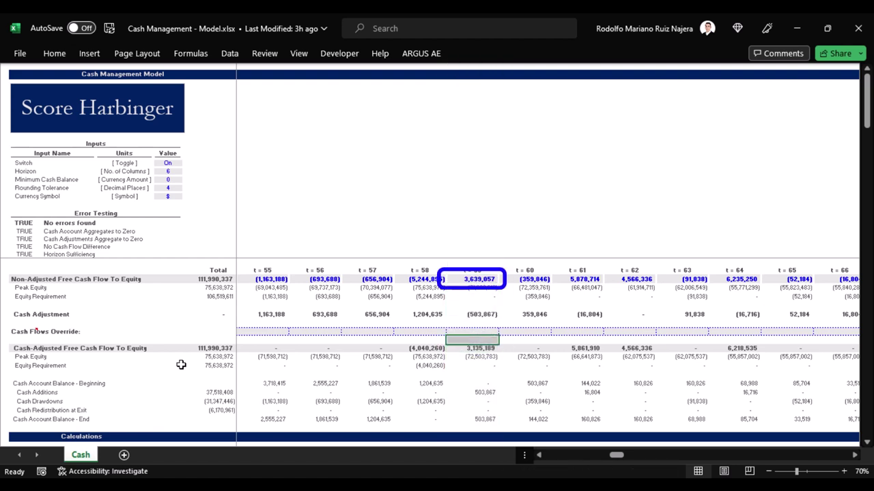
Enter a Cash Flows Override of 3,000,000 for t = 59
{"action": "key", "text": "ctrl+space"}
{"action": "key", "text": "Up"}
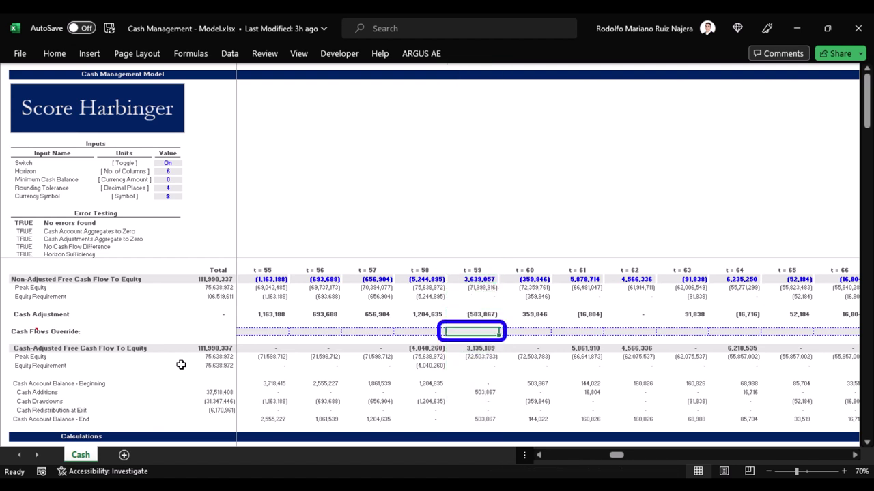
{"action": "type", "text": "3000000"}
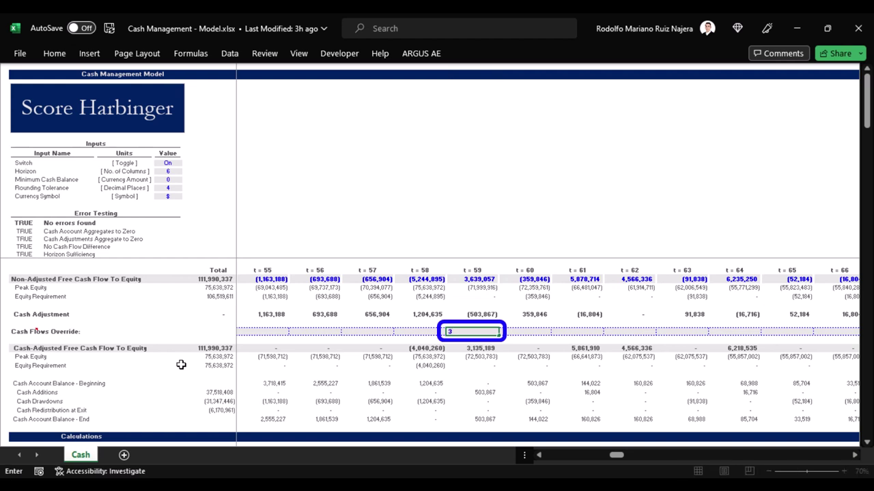
{"action": "key", "text": "ctrl+Return"}
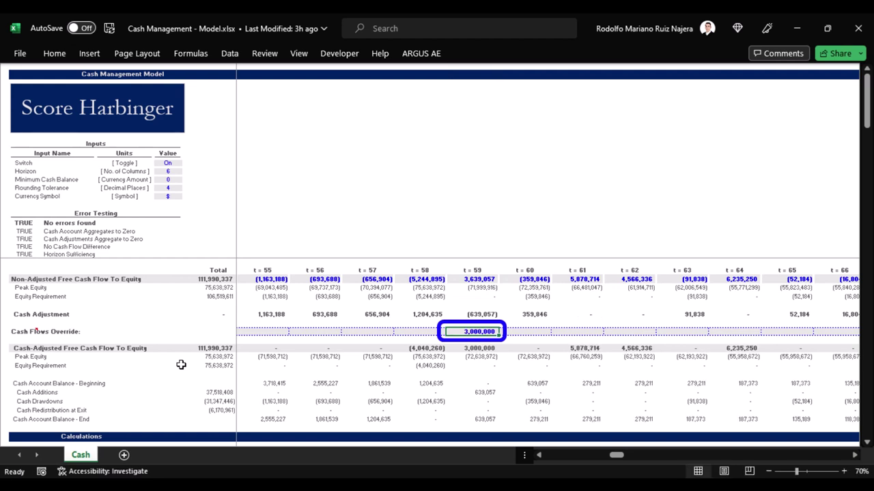
Examine the Cash Additions row around t = 59
{"action": "key", "text": "Down"}
{"action": "key", "text": "Down"}
{"action": "key", "text": "Down"}
{"action": "key", "text": "Down"}
{"action": "key", "text": "Down"}
{"action": "key", "text": "Down"}
{"action": "key", "text": "Down"}
{"action": "key", "text": "shift+space"}
{"action": "key", "text": "Right"}
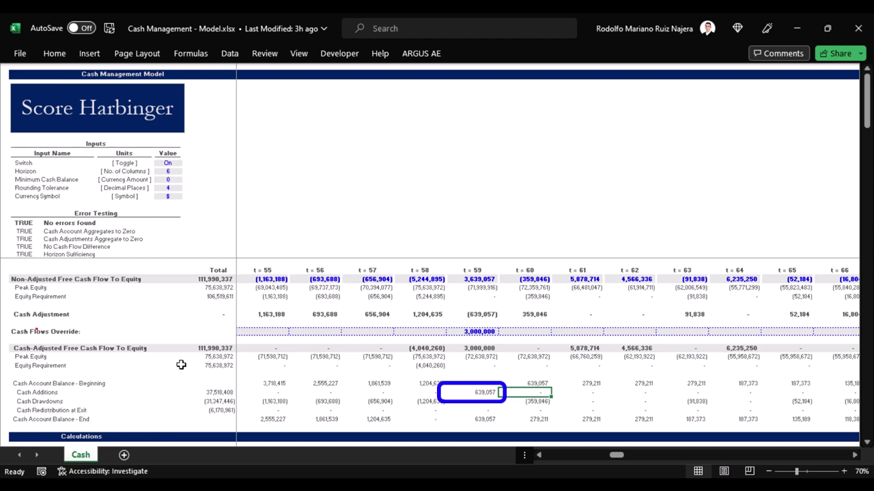
Clear the Cash Flows Override for t = 59 and return to the rows beneath it
{"action": "key", "text": "Left"}
{"action": "key", "text": "shift+space"}
{"action": "key", "text": "Up"}
{"action": "key", "text": "Up"}
{"action": "key", "text": "Up"}
{"action": "key", "text": "Up"}
{"action": "key", "text": "Up"}
{"action": "key", "text": "Up"}
{"action": "key", "text": "Delete"}
{"action": "key", "text": "Down"}
{"action": "key", "text": "Down"}
{"action": "key", "text": "Down"}
{"action": "key", "text": "Down"}
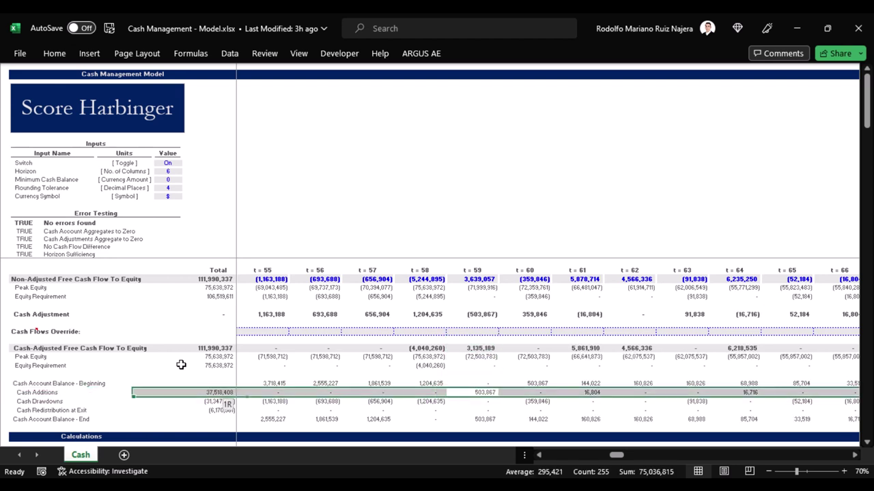
Restore the 3,000,000 Cash Flows Override for t = 59
{"action": "key", "text": "Up"}
{"action": "key", "text": "Up"}
{"action": "key", "text": "Up"}
{"action": "type", "text": "3000000"}
{"action": "key", "text": "ctrl+Return"}
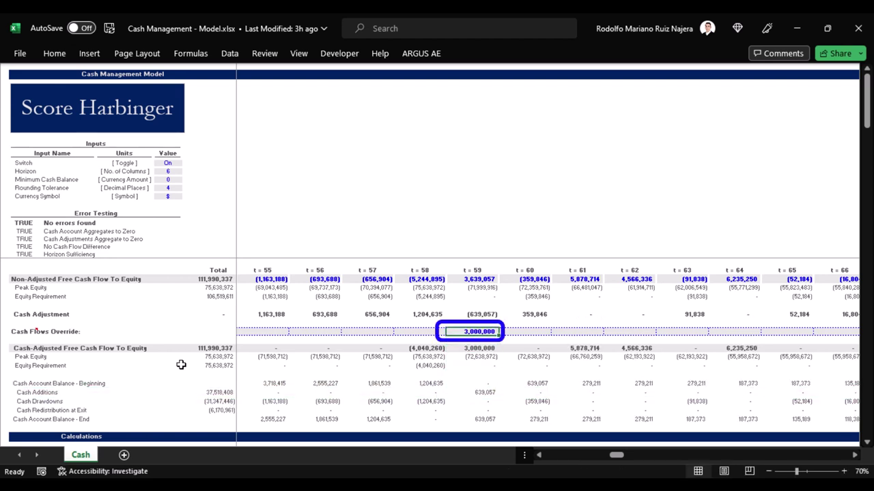
Compare the t = 59 override with its cash-adjusted flow and re-enter 3,000,000 as the override
{"action": "key", "text": "Down"}
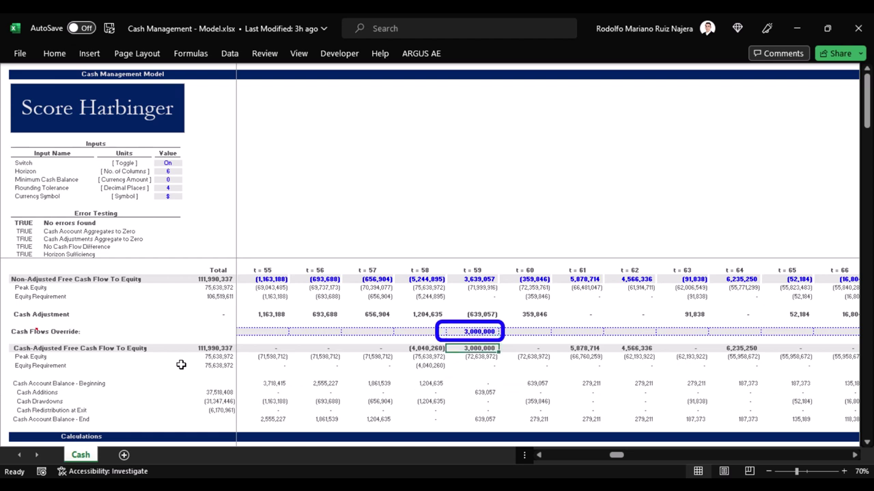
{"action": "key", "text": "Up"}
{"action": "key", "text": "Down"}
{"action": "key", "text": "Up"}
{"action": "type", "text": "3000000"}
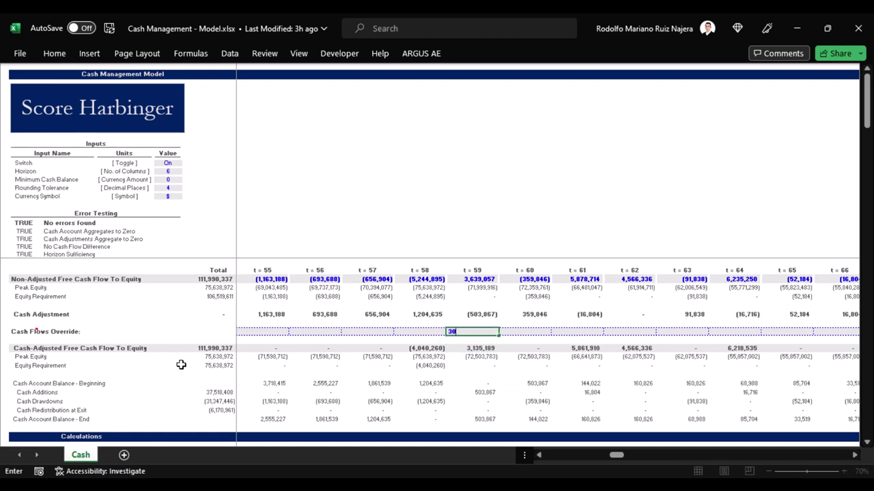
{"action": "key", "text": "Return"}
Examine the cash account from its beginning balance to its ending balance, highlighting the Cash Account Balance - End row
{"action": "key", "text": "Down"}
{"action": "key", "text": "Down"}
{"action": "key", "text": "Down"}
{"action": "key", "text": "Down"}
{"action": "key", "text": "shift+space"}
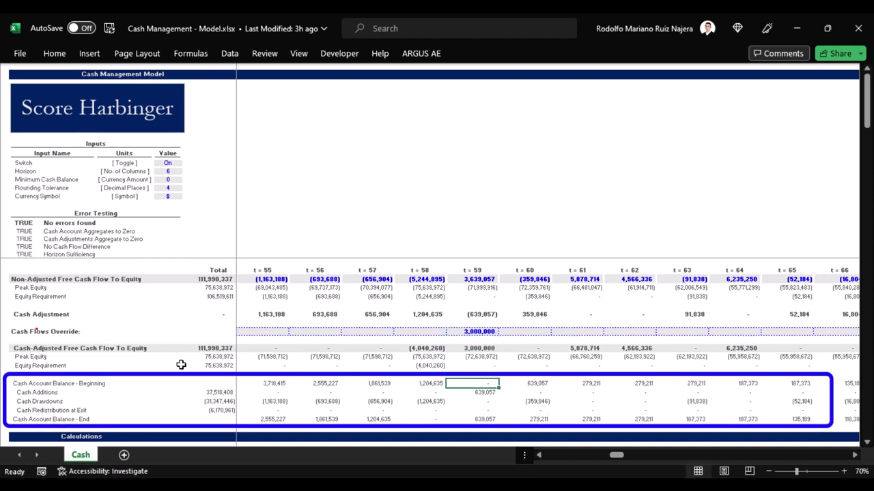
{"action": "key", "text": "Down"}
{"action": "key", "text": "Down"}
{"action": "key", "text": "Down"}
{"action": "key", "text": "Down"}
{"action": "key", "text": "shift+space"}
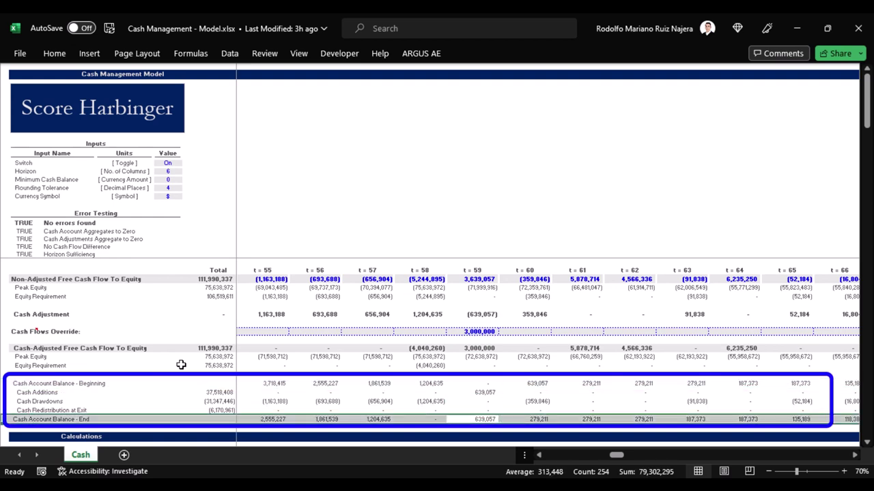
Highlight the Cash Additions row, followed by the Cash Drawdowns and Cash Redistribution at Exit rows
{"action": "key", "text": "Up"}
{"action": "key", "text": "Up"}
{"action": "key", "text": "Up"}
{"action": "key", "text": "shift+space"}
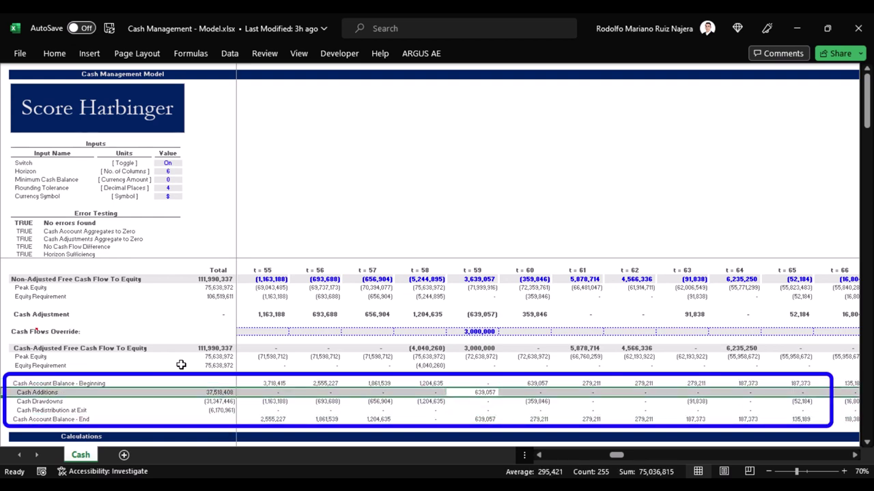
{"action": "key", "text": "Down"}
{"action": "key", "text": "shift+space"}
{"action": "key", "text": "shift+Down"}
Go back up to the t = 59 Cash Flows Override and clear its value
{"action": "key", "text": "Up"}
{"action": "key", "text": "Up"}
{"action": "key", "text": "Up"}
{"action": "key", "text": "Up"}
{"action": "key", "text": "Up"}
{"action": "key", "text": "Up"}
{"action": "key", "text": "Up"}
{"action": "key", "text": "Up"}
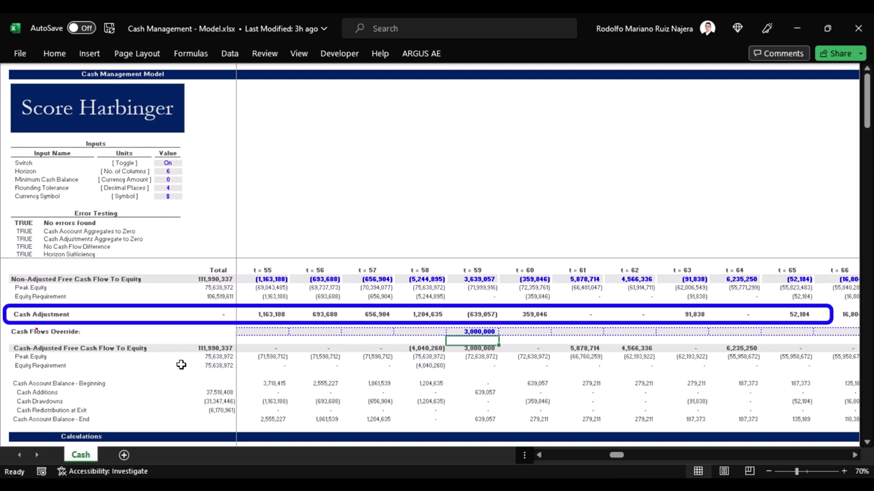
{"action": "key", "text": "Delete"}
Compare the equity rows above and below the override, and highlight the Cash Adjustment row
{"action": "key", "text": "Up"}
{"action": "key", "text": "shift+space"}
{"action": "key", "text": "Up"}
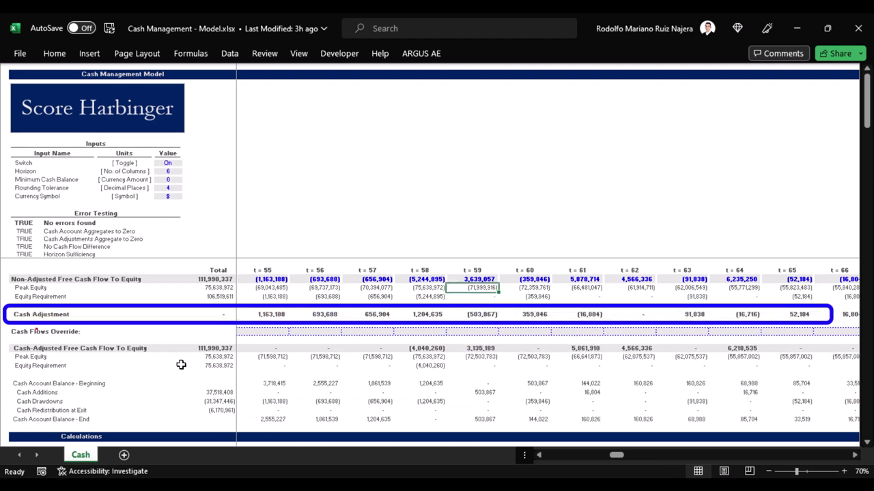
{"action": "key", "text": "Down"}
{"action": "key", "text": "Down"}
{"action": "key", "text": "Down"}
{"action": "key", "text": "Down"}
{"action": "key", "text": "Down"}
{"action": "key", "text": "Down"}
{"action": "key", "text": "shift+space"}
{"action": "key", "text": "Up"}
{"action": "key", "text": "Up"}
{"action": "key", "text": "Up"}
{"action": "key", "text": "Up"}
{"action": "key", "text": "shift+space"}
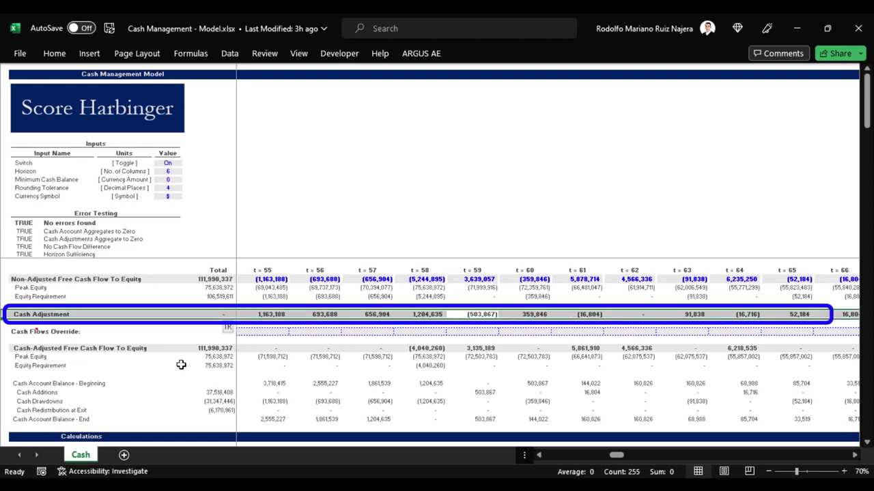
Review the formula in the Total cell of the Cash Adjustment row
{"action": "key", "text": "ctrl+Left"}
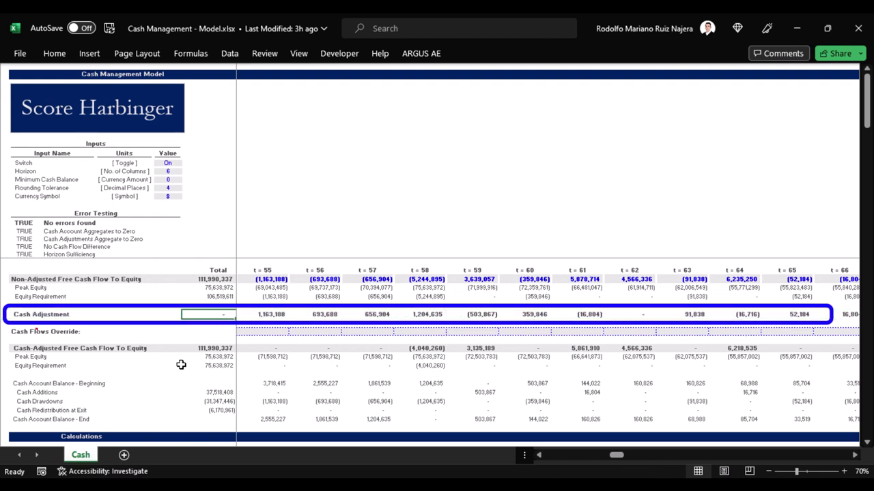
{"action": "key", "text": "F2"}
{"action": "key", "text": "Escape"}
{"action": "key", "text": "Right"}
{"action": "key", "text": "Left"}
{"action": "key", "text": "F2"}
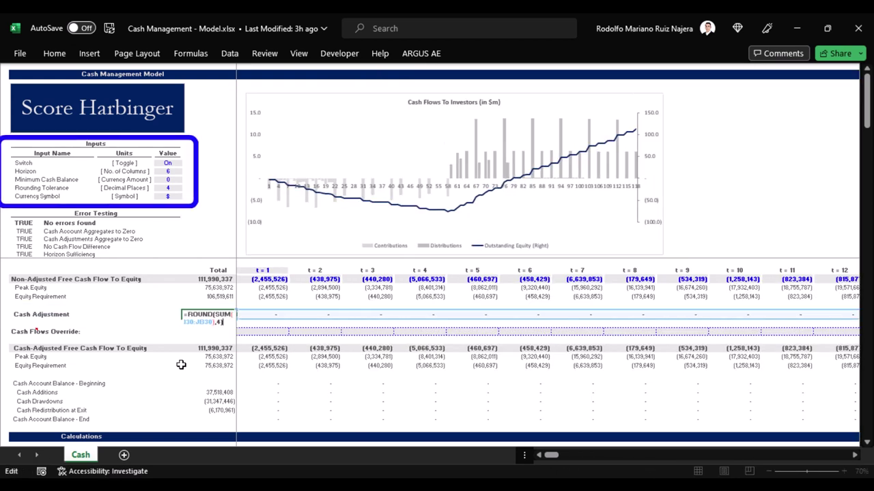
{"action": "key", "text": "Escape"}
Go to the Inputs table and highlight its names, units and values
{"action": "key", "text": "Left"}
{"action": "key", "text": "Left"}
{"action": "key", "text": "Left"}
{"action": "key", "text": "Right"}
{"action": "key", "text": "Right"}
{"action": "key", "text": "ctrl+Up"}
{"action": "key", "text": "ctrl+Up"}
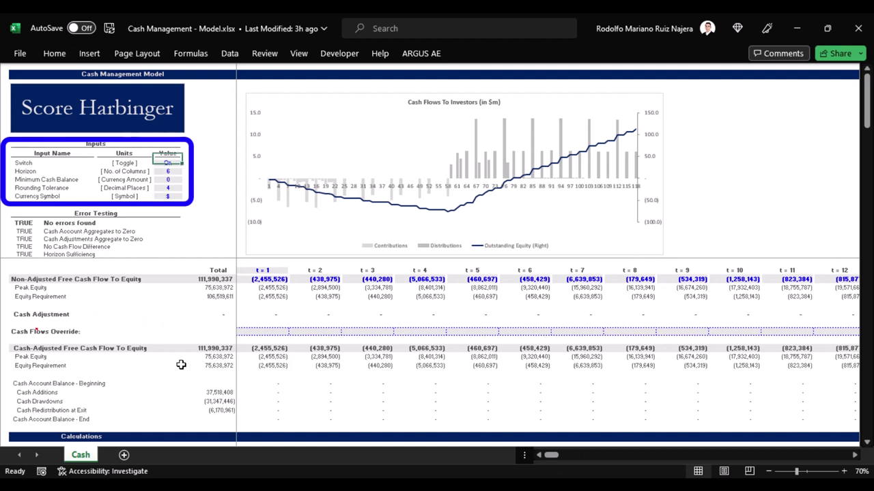
{"action": "key", "text": "ctrl+shift+Down"}
{"action": "key", "text": "ctrl+shift+Left"}
{"action": "key", "text": "ctrl+shift+Left"}
Set the Switch input to Off and back to On
{"action": "key", "text": "Right"}
{"action": "key", "text": "Down"}
{"action": "key", "text": "Left"}
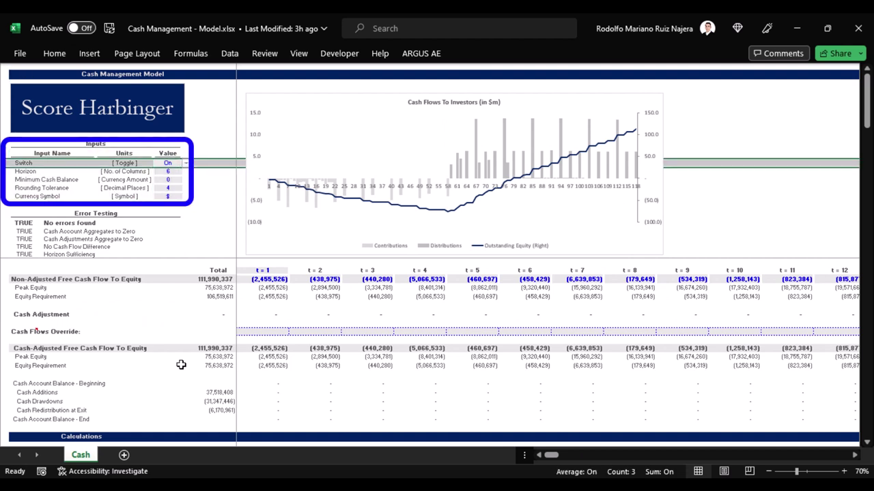
{"action": "key", "text": "alt+Down"}
{"action": "key", "text": "Down"}
{"action": "key", "text": "Return"}
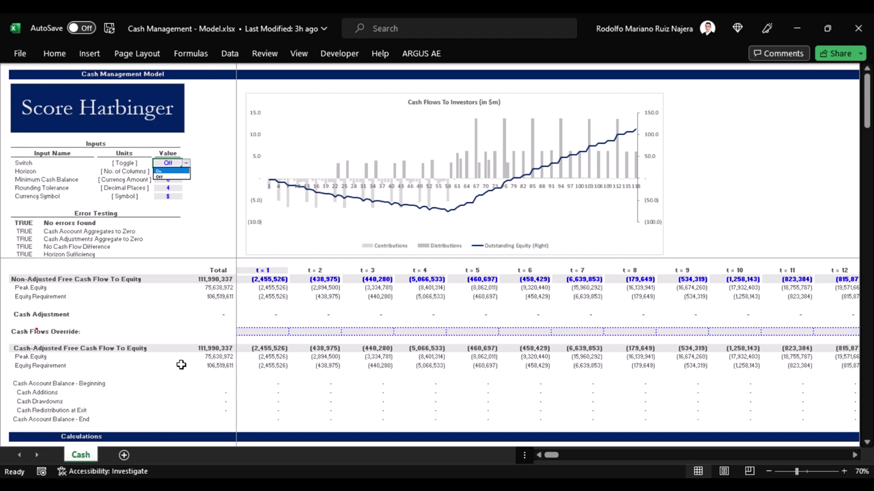
{"action": "key", "text": "Return"}
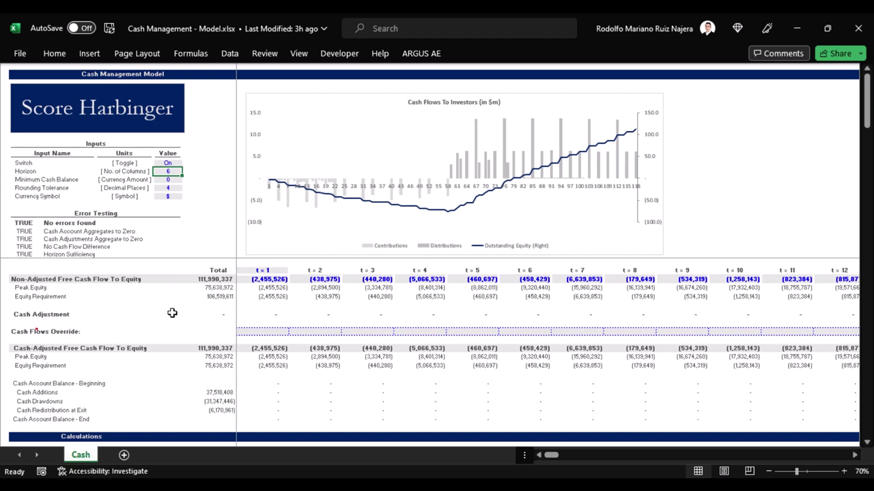
Set the Horizon to 2 columns and select the overall Error Testing result
{"action": "type", "text": "2"}
{"action": "key", "text": "ctrl+Return"}
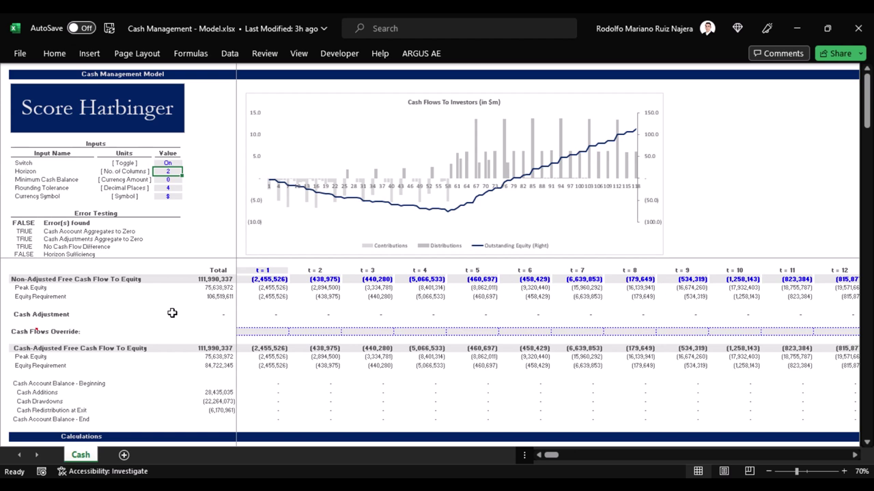
{"action": "left_click", "coordinate": [25, 224]}
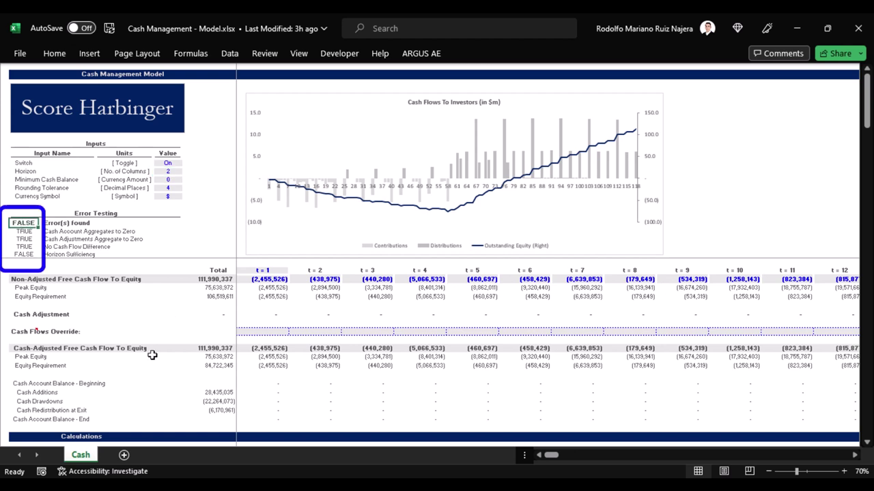
Review the formulas behind the Error Testing checks
{"action": "key", "text": "ctrl+Down"}
{"action": "key", "text": "F2"}
{"action": "key", "text": "Escape"}
{"action": "key", "text": "ctrl+Up"}
{"action": "key", "text": "Down"}
{"action": "key", "text": "F2"}
{"action": "key", "text": "Escape"}
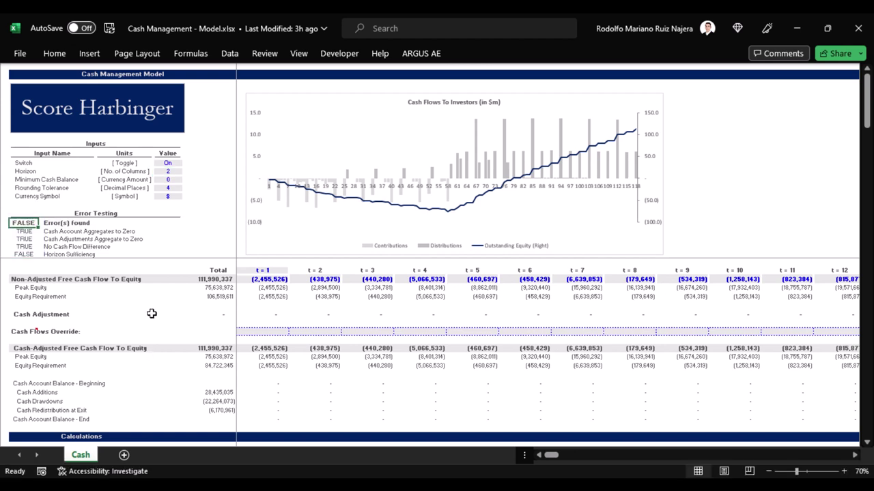
Try Horizon values of 3, 4 and 5 columns in turn
{"action": "left_click", "coordinate": [178, 173]}
{"action": "type", "text": "3"}
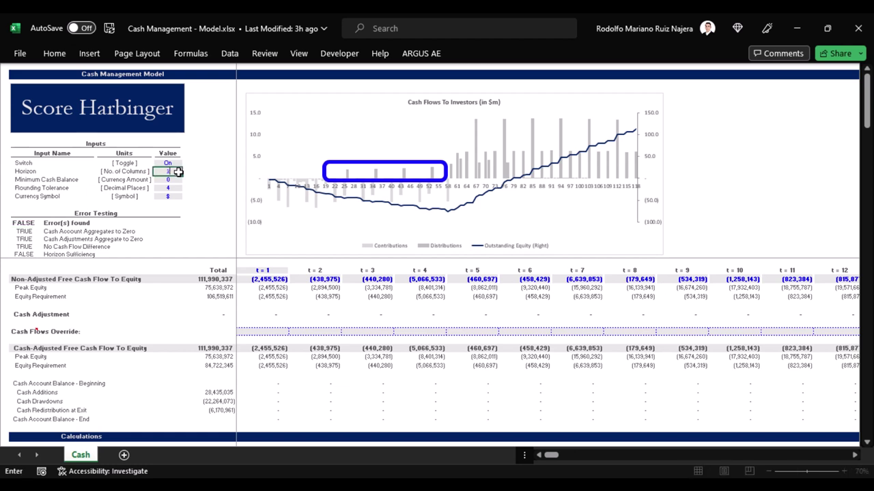
{"action": "key", "text": "Return"}
{"action": "type", "text": "4"}
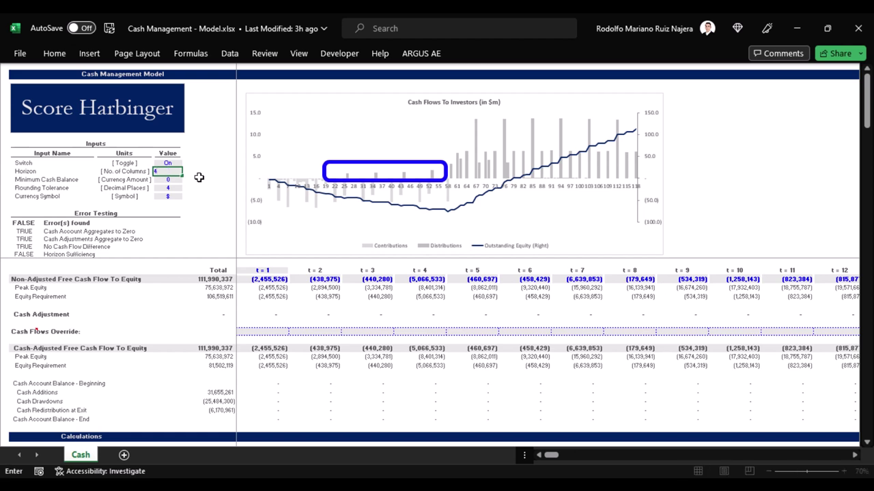
{"action": "key", "text": "Return"}
{"action": "type", "text": "5"}
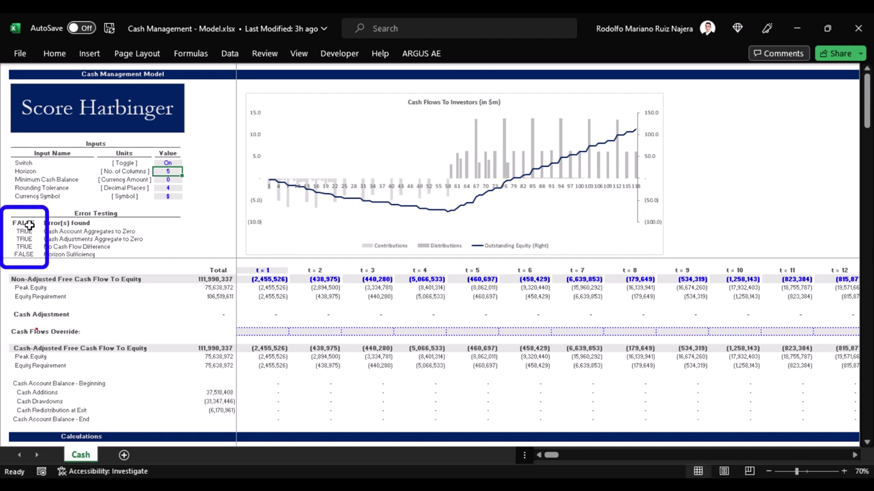
Set the Horizon to 6 columns, checking the overall Error Testing result before and after the change
{"action": "left_click", "coordinate": [23, 223]}
{"action": "left_click", "coordinate": [173, 171]}
{"action": "type", "text": "6"}
{"action": "key", "text": "Return"}
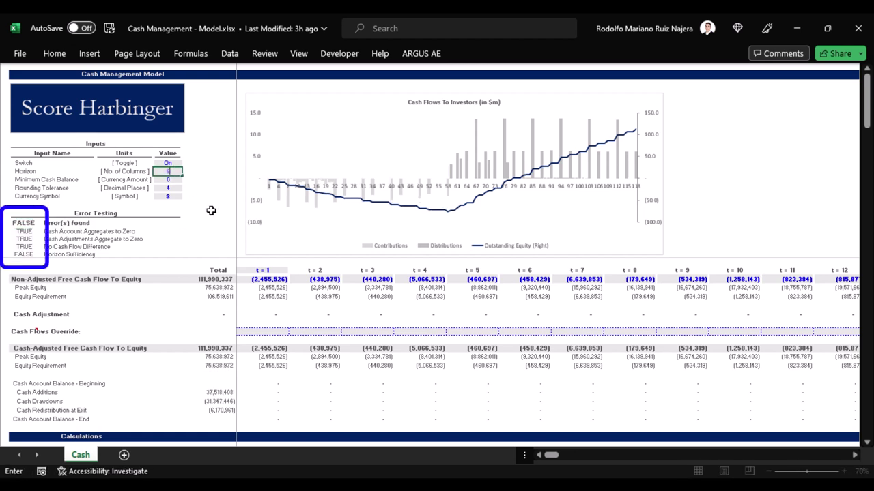
{"action": "left_click", "coordinate": [18, 223]}
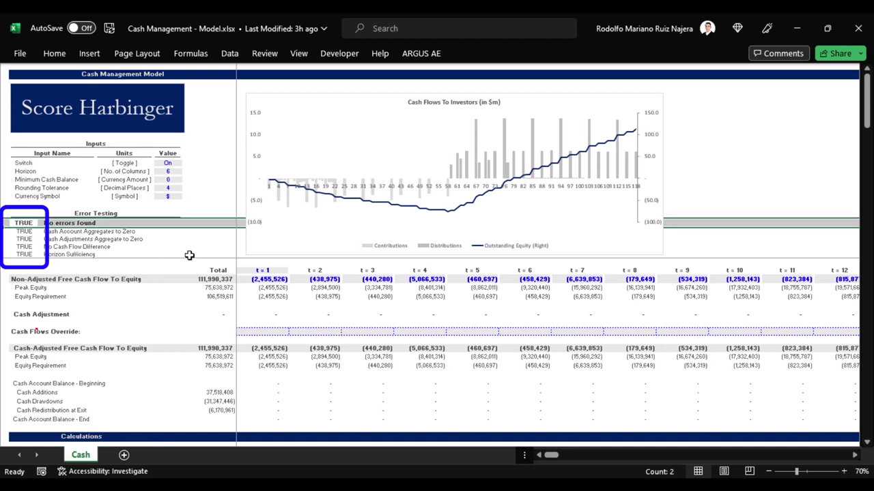
Select the Horizon value and highlight the Minimum Cash Balance input row
{"action": "left_click", "coordinate": [178, 171]}
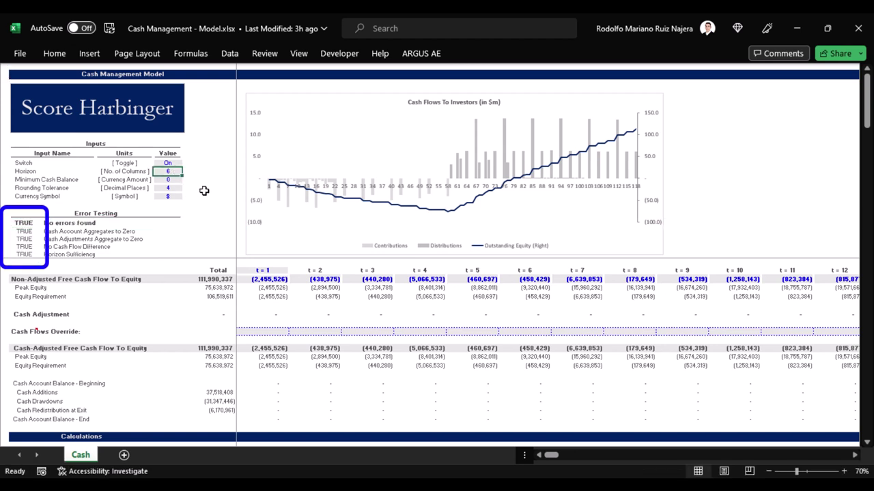
{"action": "key", "text": "Down"}
{"action": "key", "text": "shift+space"}
{"action": "key", "text": "shift+BackSpace"}
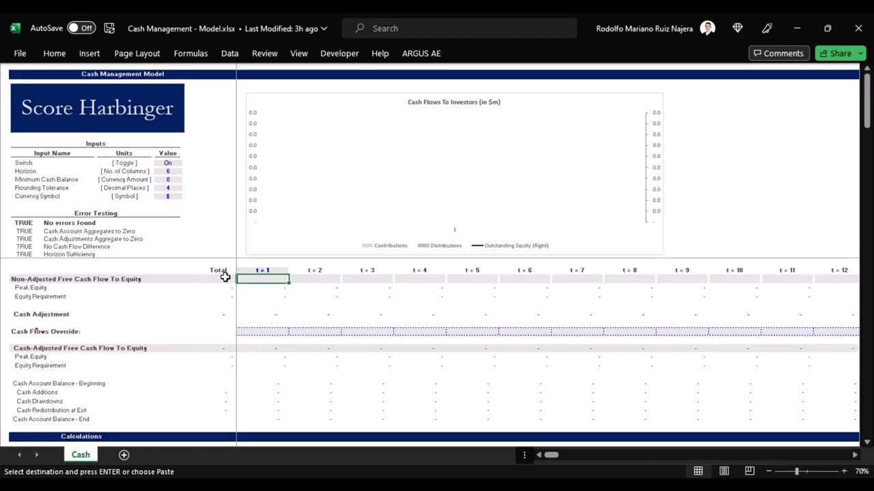
Paste the copied six-period cash flows as values into the Non-Adjusted Free Cash Flow To Equity row, starting at t = 1
{"action": "key", "text": "ctrl+alt+v"}
{"action": "key", "text": "v"}
{"action": "key", "text": "Return"}
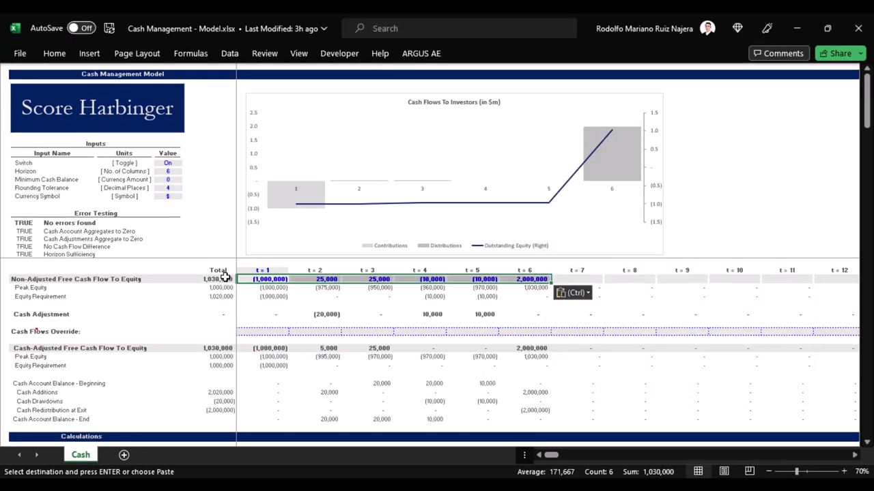
{"action": "key", "text": "Up"}
{"action": "key", "text": "Up"}
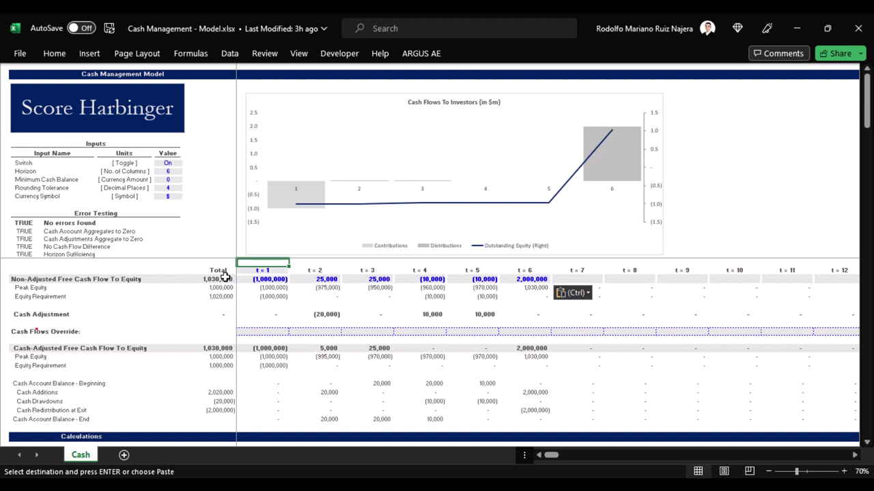
Highlight the Minimum Cash Balance row, the t = 2 cash adjustment, and the t = 4 and t = 5 non-adjusted cash flows
{"action": "left_click", "coordinate": [169, 179]}
{"action": "key", "text": "shift+space"}
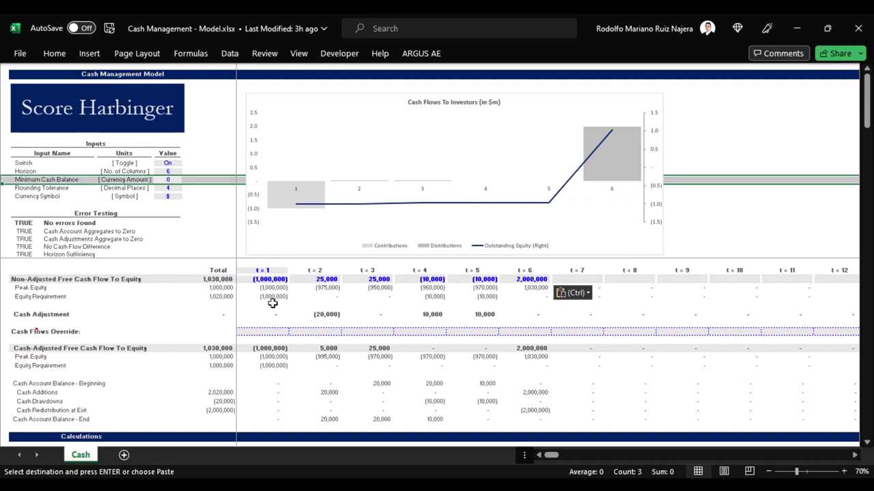
{"action": "left_click", "coordinate": [303, 313]}
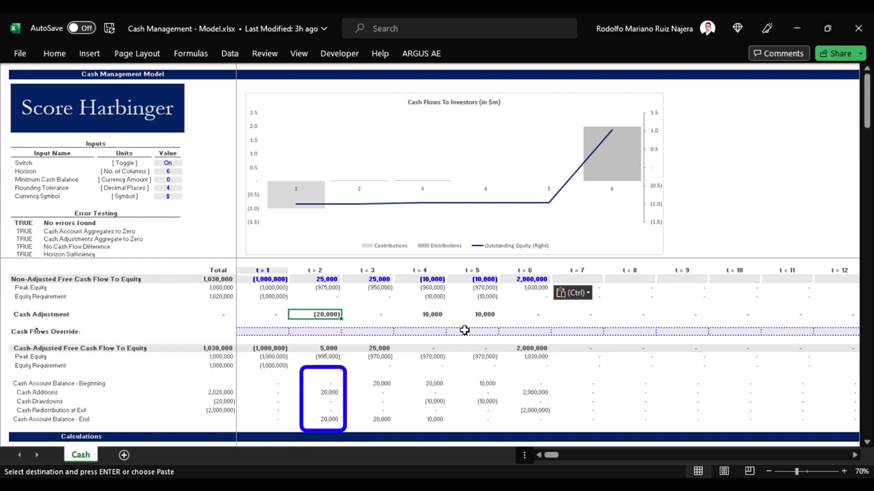
{"action": "key", "text": "ctrl+space"}
{"action": "left_click", "coordinate": [435, 280]}
{"action": "key", "text": "shift+Right"}
{"action": "key", "text": "shift+Left"}
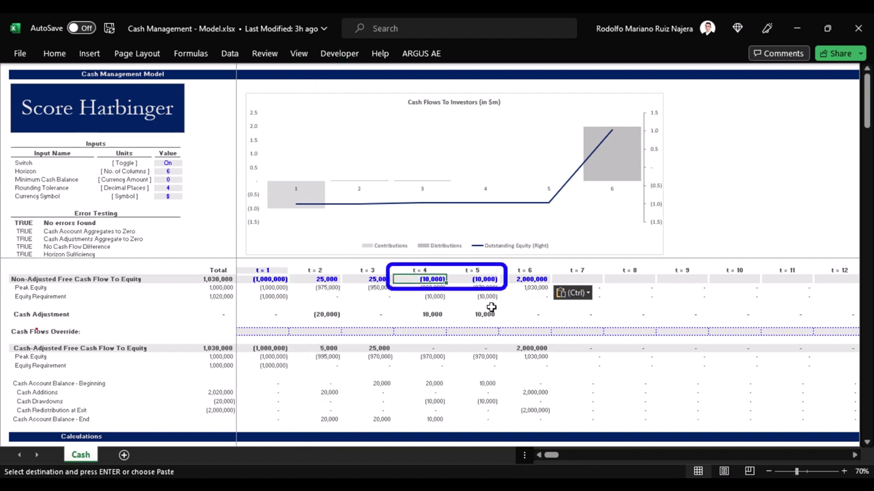
Set the Minimum Cash Balance to 5,000
{"action": "left_click", "coordinate": [171, 179]}
{"action": "key", "text": "Escape"}
{"action": "type", "text": "5000"}
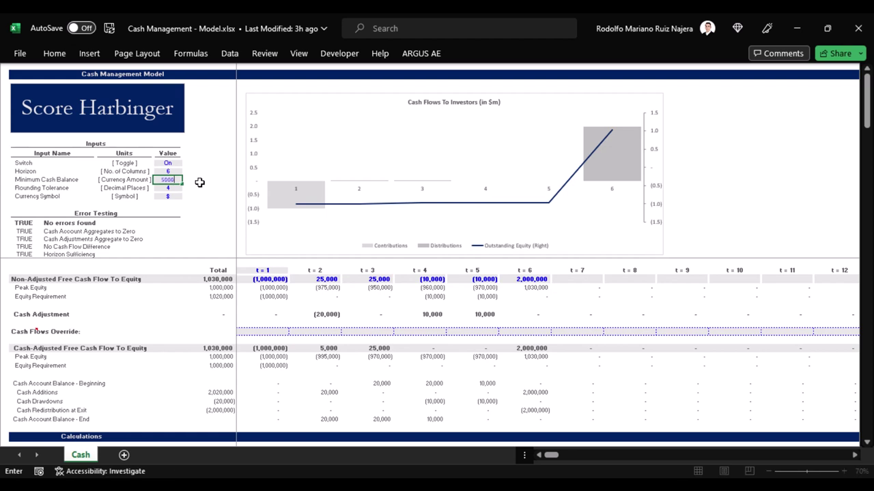
{"action": "key", "text": "ctrl+Return"}
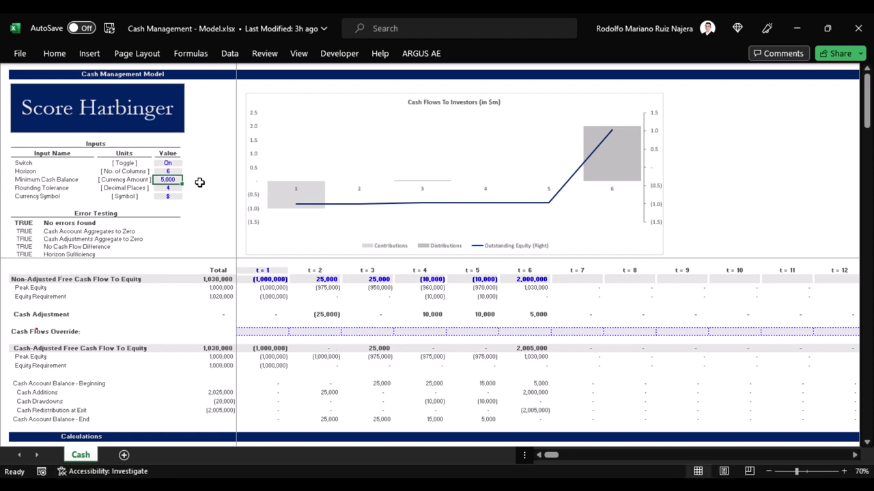
Highlight the t = 2 column and the Cash Additions row to examine the cash retained in that period
{"action": "left_click", "coordinate": [328, 314]}
{"action": "key", "text": "ctrl+space"}
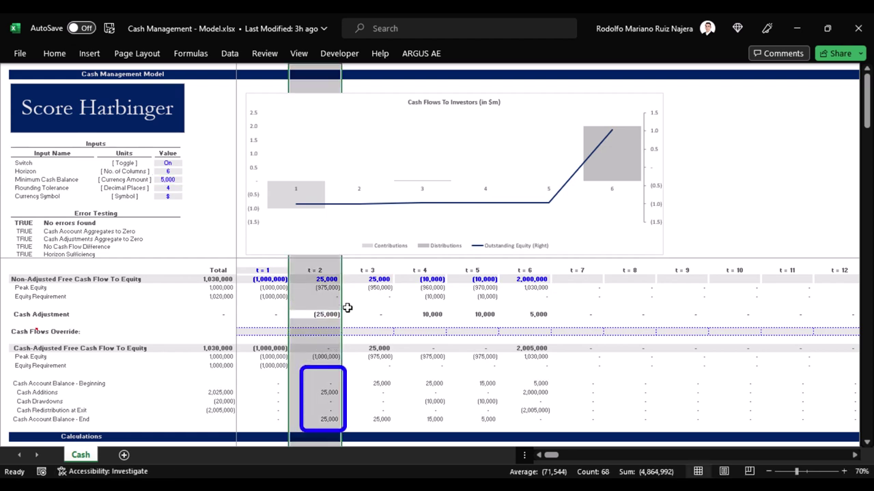
{"action": "left_click", "coordinate": [323, 394]}
{"action": "key", "text": "shift+space"}
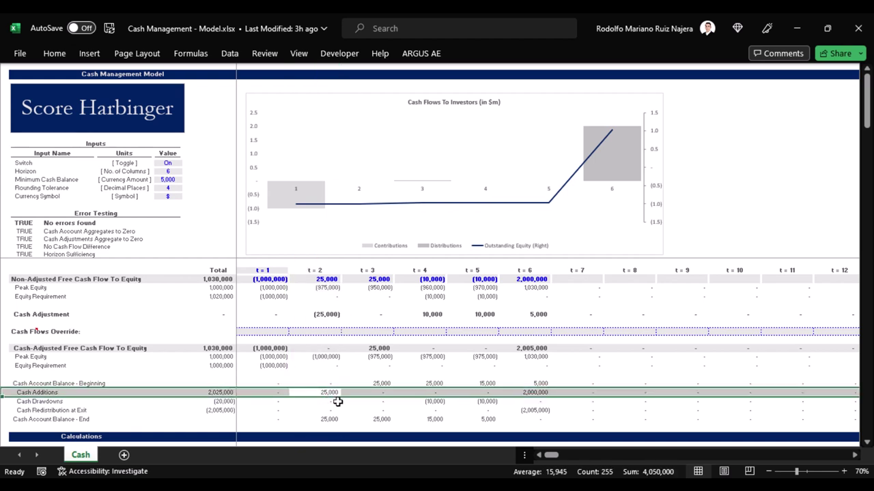
Set the Minimum Cash Balance to 10,000
{"action": "left_click", "coordinate": [169, 180]}
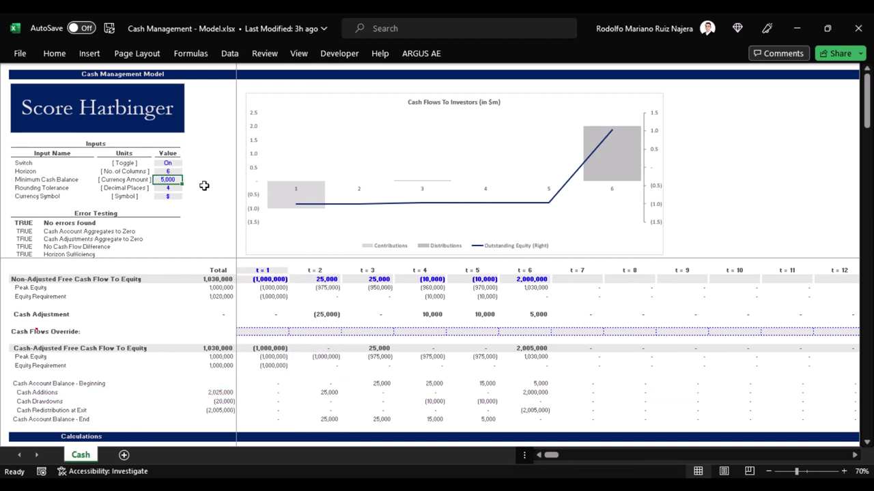
{"action": "type", "text": "10000"}
{"action": "key", "text": "Return"}
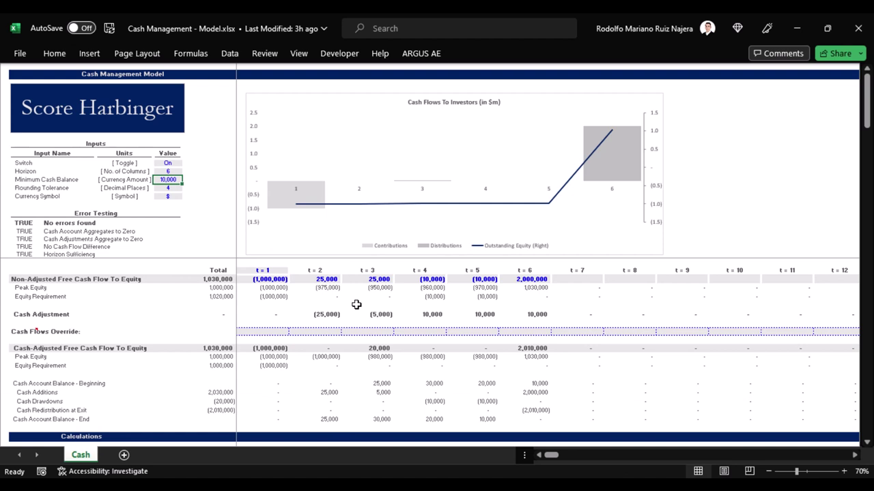
Examine the cash adjustments and Cash Additions in periods t = 2 and t = 3
{"action": "left_click", "coordinate": [336, 314]}
{"action": "key", "text": "ctrl+space"}
{"action": "left_click", "coordinate": [326, 280]}
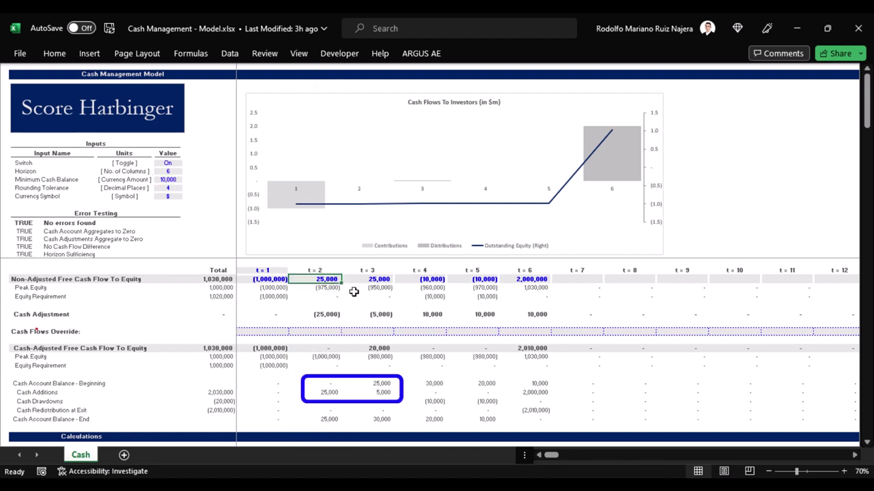
{"action": "key", "text": "ctrl+space"}
{"action": "left_click", "coordinate": [372, 392]}
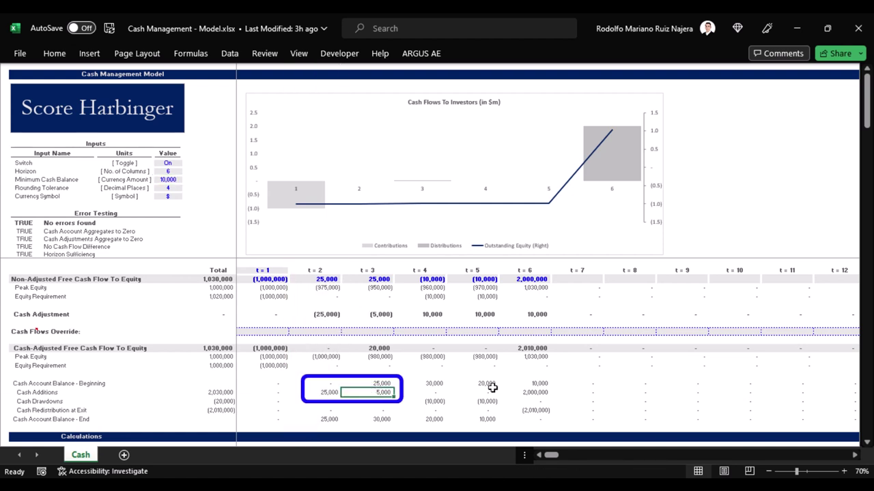
{"action": "key", "text": "shift+space"}
{"action": "key", "text": "ctrl+space"}
{"action": "left_click", "coordinate": [368, 270]}
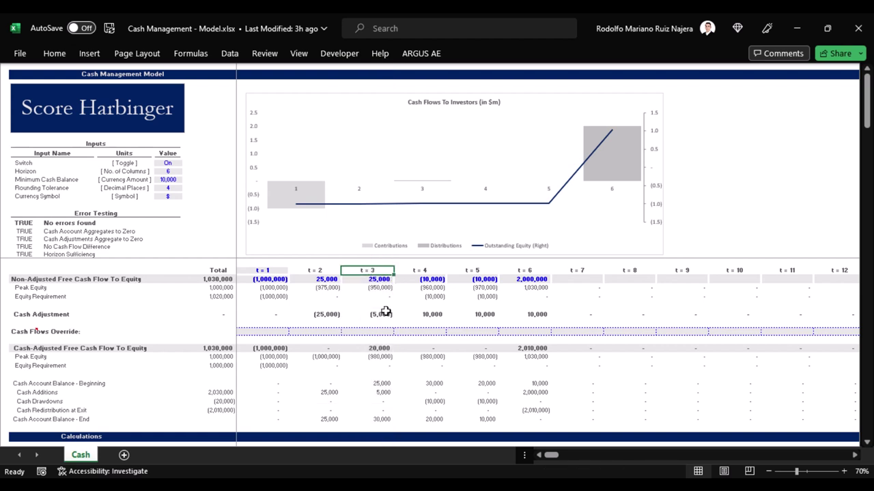
{"action": "left_click", "coordinate": [385, 313]}
Set the Minimum Cash Balance to 50,000
{"action": "left_click", "coordinate": [167, 179]}
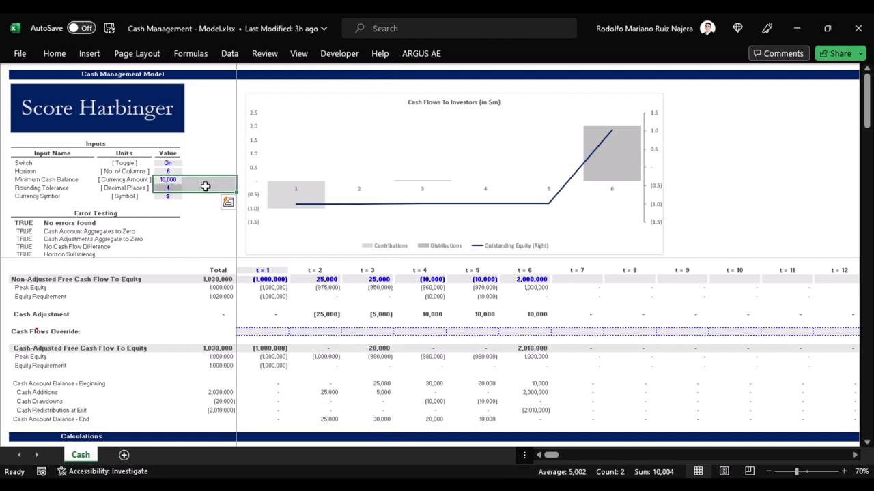
{"action": "type", "text": "50000"}
{"action": "key", "text": "ctrl+Return"}
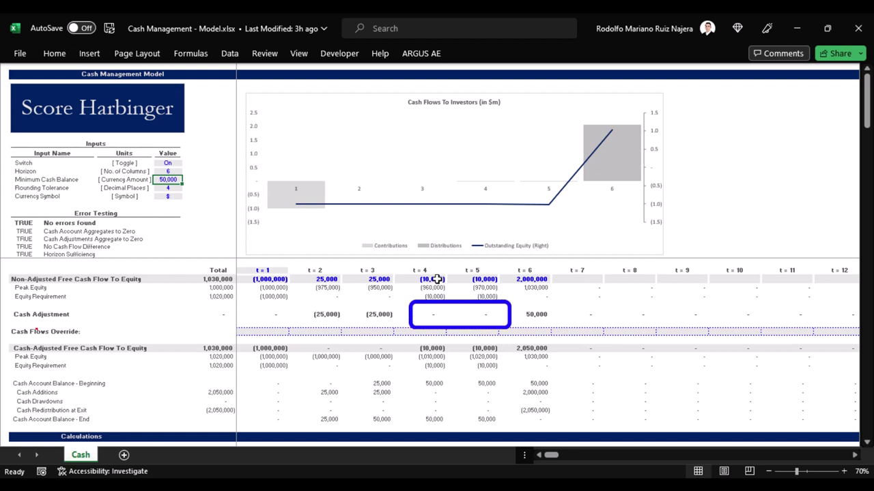
Examine the cash adjustments and the Cash-Adjusted Free Cash Flow To Equity values in periods t = 4 and t = 5
{"action": "left_click_drag", "start_coordinate": [435, 280], "coordinate": [453, 319]}
{"action": "left_click", "coordinate": [452, 318]}
{"action": "key", "text": "ctrl+space"}
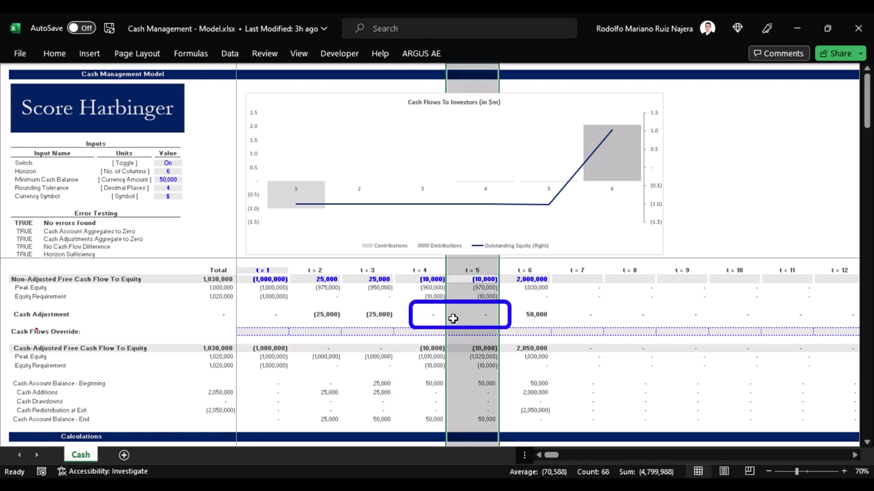
{"action": "left_click", "coordinate": [427, 350]}
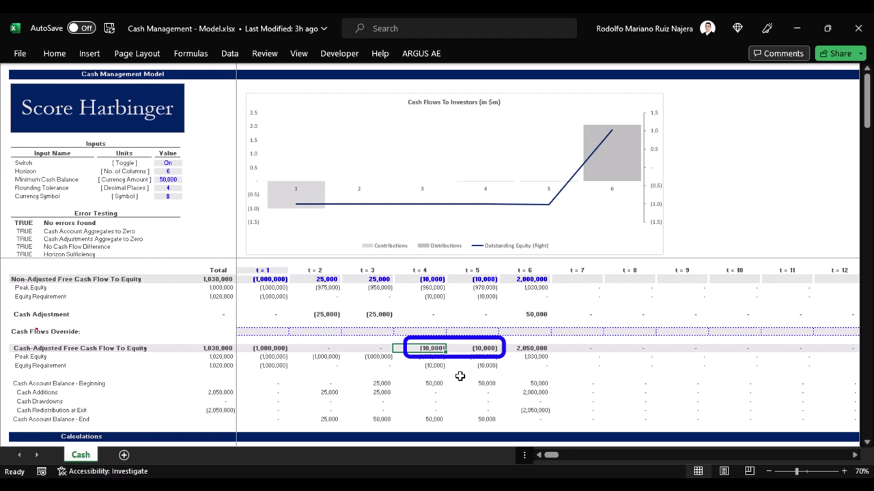
{"action": "key", "text": "ctrl+space"}
{"action": "key", "text": "Right"}
{"action": "key", "text": "ctrl+space"}
{"action": "key", "text": "Left"}
{"action": "key", "text": "ctrl+space"}
{"action": "key", "text": "Right"}
{"action": "key", "text": "ctrl+space"}
{"action": "key", "text": "Left"}
{"action": "key", "text": "shift+Right"}
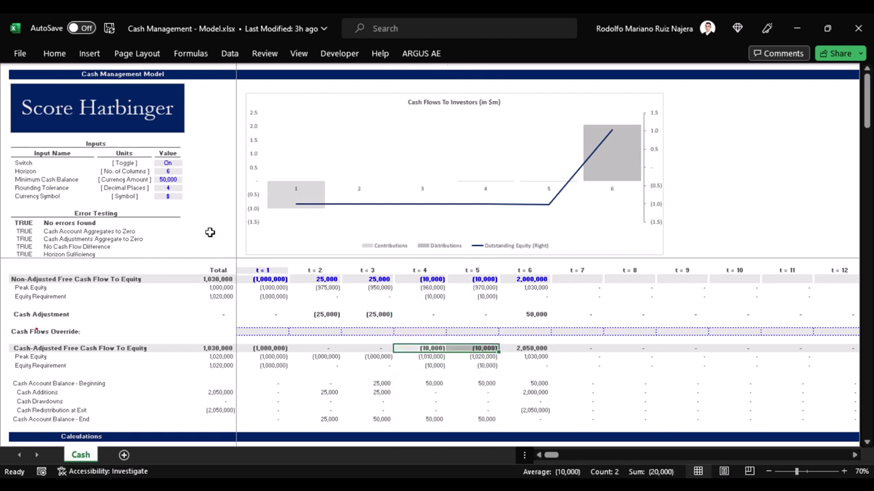
Set the Minimum Cash Balance to 60,000
{"action": "left_click", "coordinate": [174, 180]}
{"action": "type", "text": "60"}
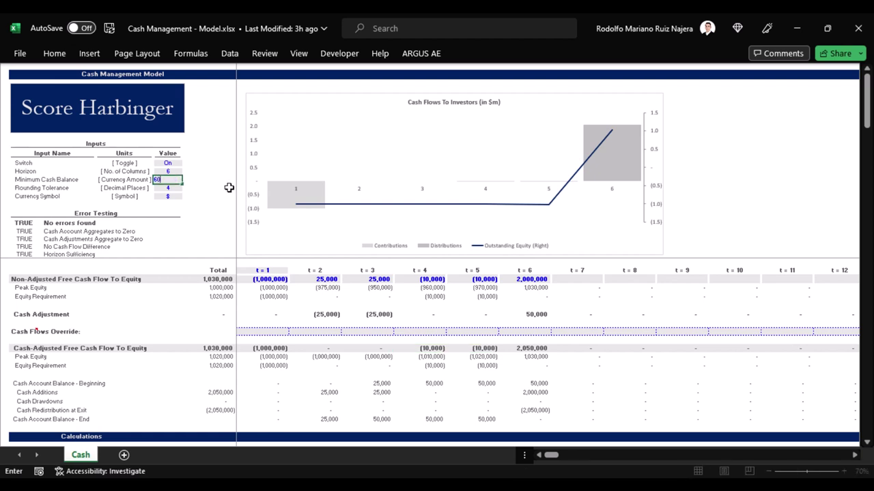
{"action": "type", "text": ",000"}
{"action": "key", "text": "ctrl+Return"}
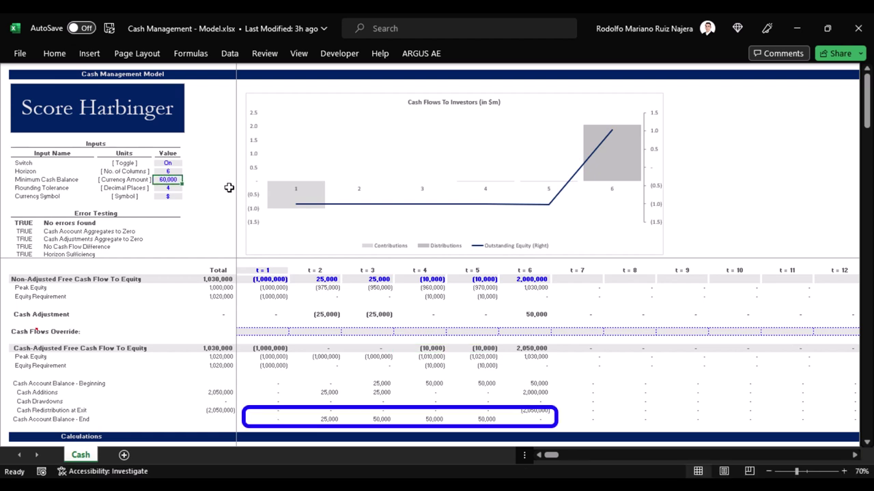
Examine the Cash Account Balance - End and Cash Additions rows, and highlight the t = 2 and t = 3 columns
{"action": "left_click", "coordinate": [491, 418]}
{"action": "key", "text": "Left"}
{"action": "key", "text": "Left"}
{"action": "key", "text": "Right"}
{"action": "key", "text": "Right"}
{"action": "key", "text": "shift+space"}
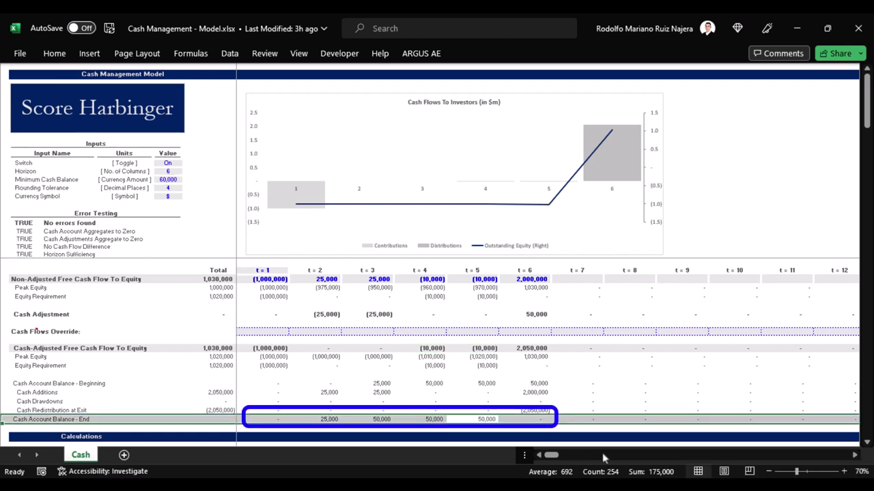
{"action": "key", "text": "Left"}
{"action": "key", "text": "Left"}
{"action": "key", "text": "shift+space"}
{"action": "key", "text": "Up"}
{"action": "key", "text": "Up"}
{"action": "key", "text": "Up"}
{"action": "key", "text": "shift+space"}
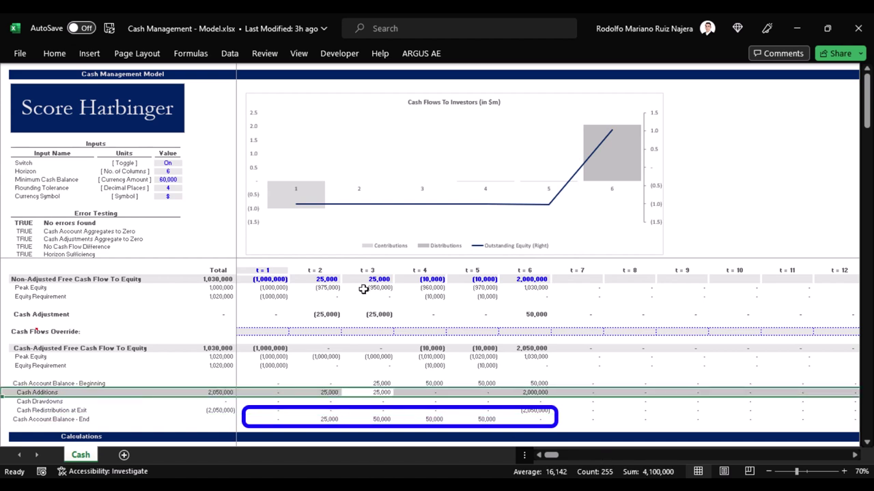
{"action": "left_click", "coordinate": [326, 279]}
{"action": "key", "text": "shift+Right"}
{"action": "key", "text": "ctrl+space"}
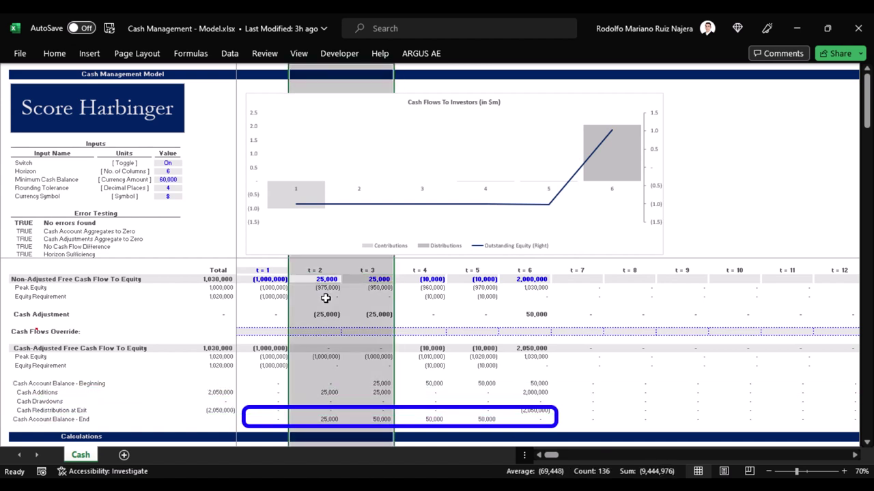
Select the Rounding Tolerance value and inspect the formulas behind the first three individual Error Testing checks
{"action": "left_click", "coordinate": [191, 265]}
{"action": "left_click", "coordinate": [168, 188]}
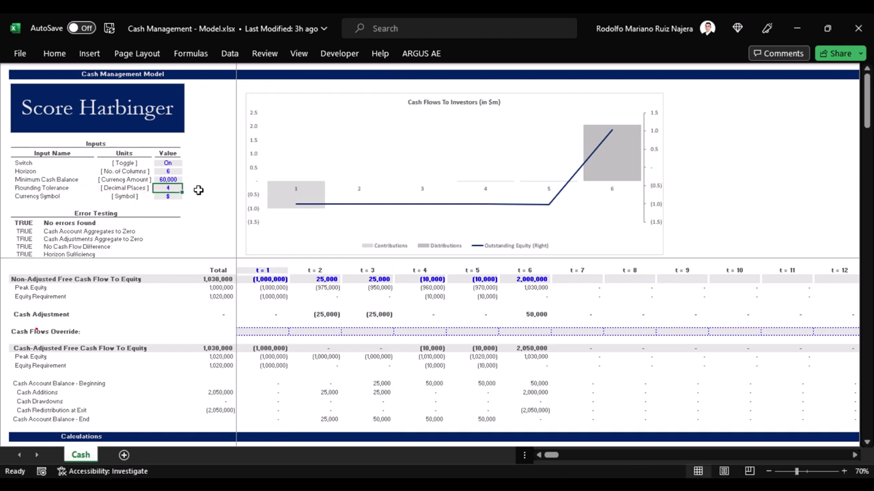
{"action": "left_click", "coordinate": [84, 214]}
{"action": "left_click_drag", "start_coordinate": [24, 232], "coordinate": [24, 255]}
{"action": "key", "text": "F2"}
{"action": "key", "text": "Return"}
{"action": "key", "text": "F2"}
{"action": "key", "text": "Return"}
{"action": "key", "text": "F2"}
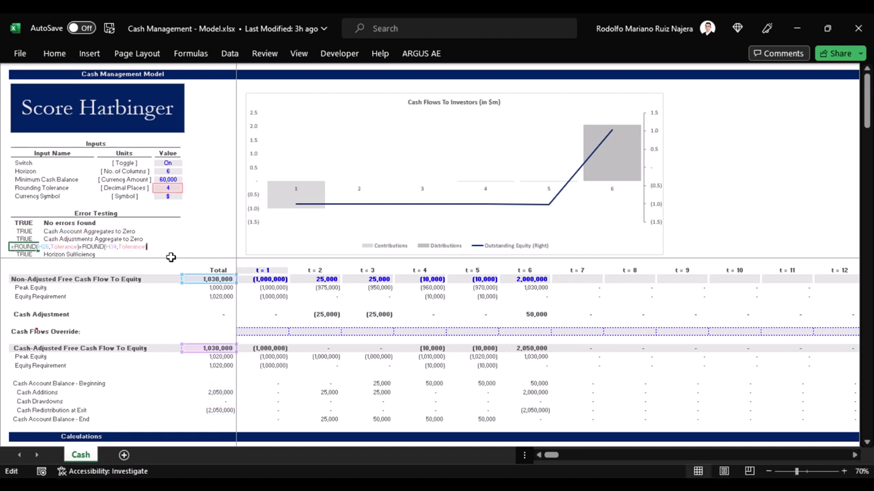
{"action": "key", "text": "Return"}
{"action": "key", "text": "Up"}
{"action": "key", "text": "Up"}
{"action": "key", "text": "Up"}
{"action": "key", "text": "Up"}
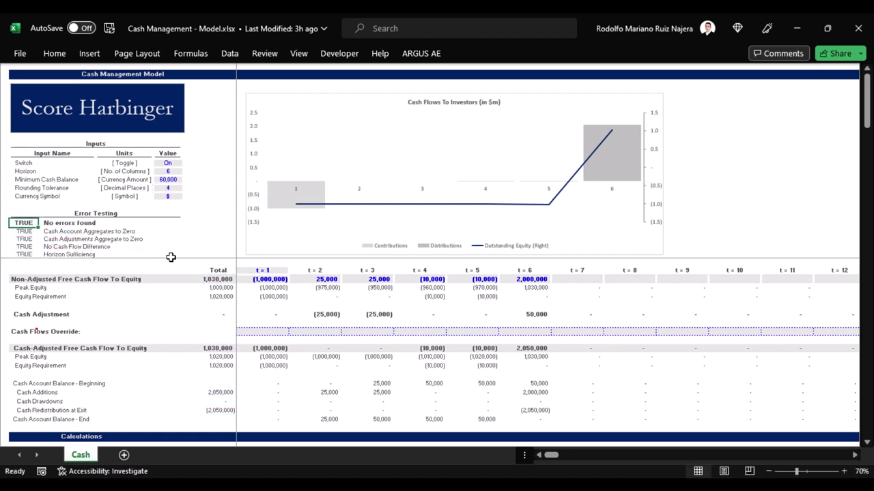
Zoom in on the Currency Symbol input and review the symbols offered in its dropdown list
{"action": "left_click", "coordinate": [171, 197]}
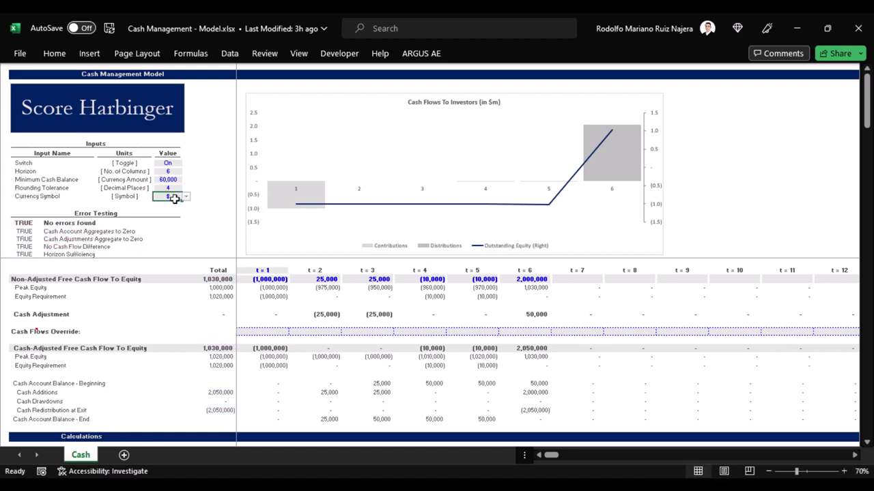
{"action": "key", "text": "alt+w"}
{"action": "type", "text": "q90"}
{"action": "key", "text": "Return"}
{"action": "left_click", "coordinate": [236, 234]}
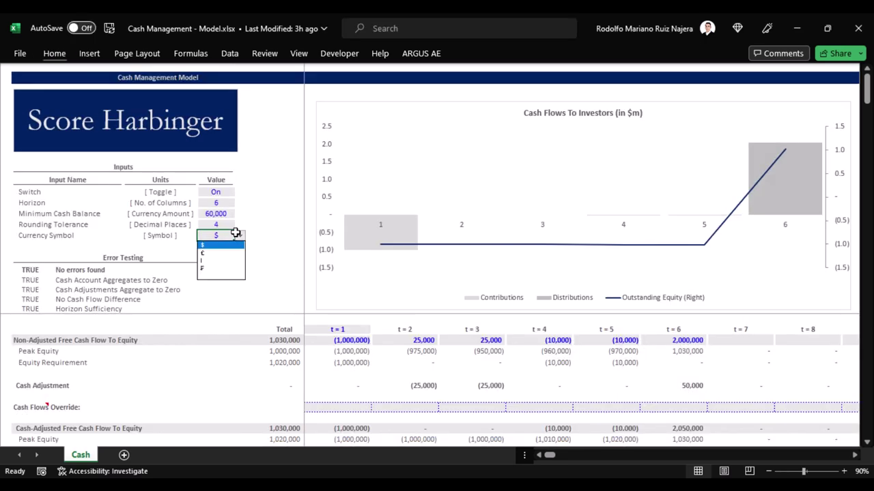
{"action": "key", "text": "Escape"}
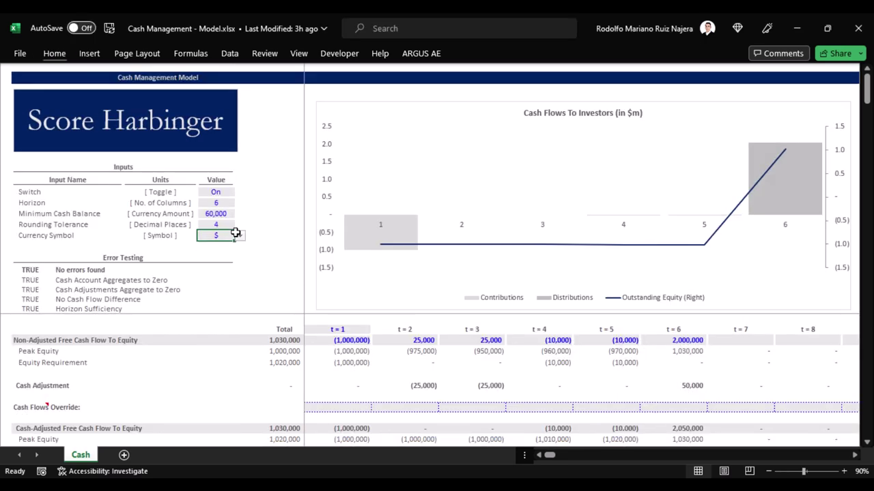
{"action": "key", "text": "alt+w"}
{"action": "type", "text": "q100"}
{"action": "key", "text": "Return"}
{"action": "key", "text": "alt+Down"}
{"action": "key", "text": "Down"}
{"action": "key", "text": "Down"}
{"action": "key", "text": "Down"}
{"action": "key", "text": "Return"}
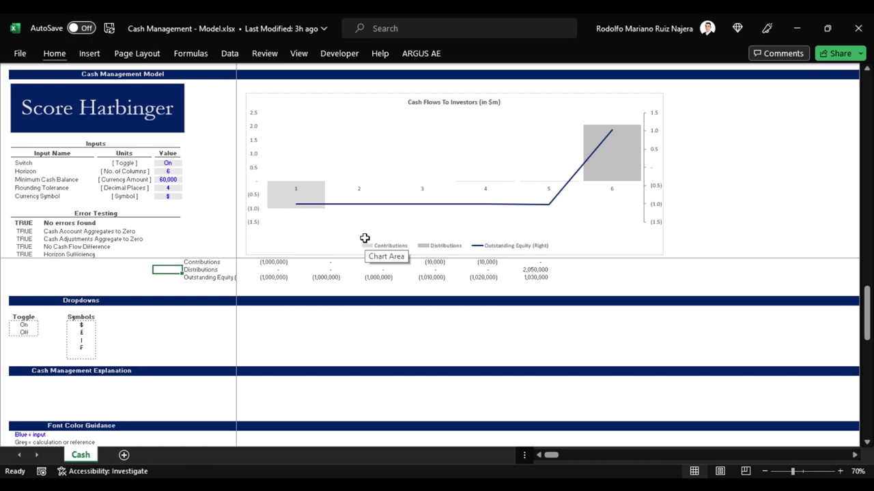
Insert a row in the Symbols list of the Dropdowns section and enter ₽ beneath the existing symbols
{"action": "key", "text": "Down"}
{"action": "key", "text": "Down"}
{"action": "key", "text": "Down"}
{"action": "key", "text": "Down"}
{"action": "key", "text": "Down"}
{"action": "key", "text": "Down"}
{"action": "key", "text": "Down"}
{"action": "key", "text": "Down"}
{"action": "key", "text": "Down"}
{"action": "key", "text": "Down"}
{"action": "key", "text": "shift+space"}
{"action": "key", "text": "ctrl+plus"}
{"action": "key", "text": "alt+Tab"}
{"action": "key", "text": "alt+Tab"}
{"action": "key", "text": "F2"}
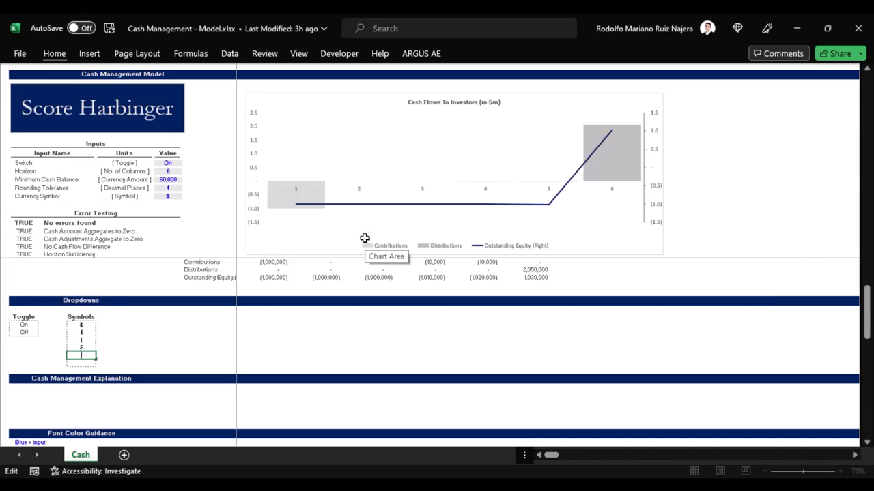
{"action": "type", "text": "₽"}
{"action": "key", "text": "ctrl+Return"}
Return from the Dropdowns section to the Currency Symbol input, highlighting the Error Testing results on the way
{"action": "key", "text": "Right"}
{"action": "key", "text": "Right"}
{"action": "key", "text": "Right"}
{"action": "key", "text": "ctrl+Up"}
{"action": "key", "text": "ctrl+Up"}
{"action": "key", "text": "ctrl+Up"}
{"action": "key", "text": "ctrl+Up"}
{"action": "key", "text": "ctrl+Down"}
{"action": "key", "text": "Down"}
{"action": "key", "text": "Down"}
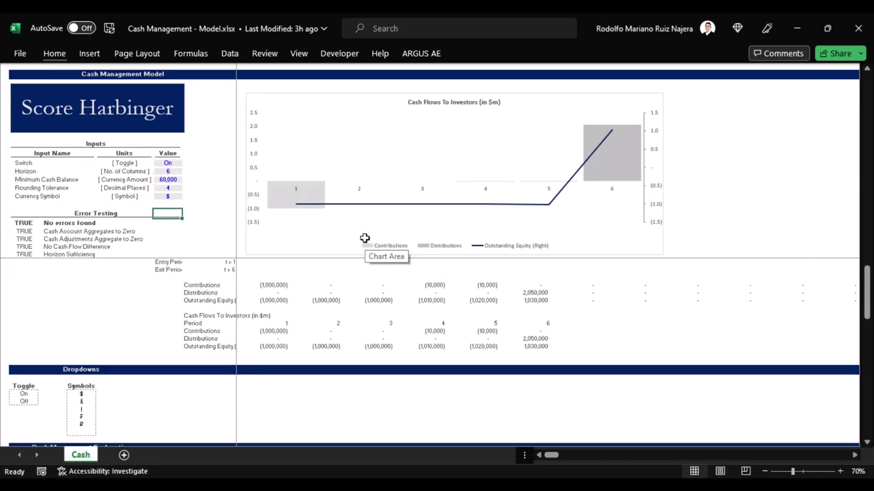
{"action": "key", "text": "Left"}
{"action": "key", "text": "Left"}
{"action": "key", "text": "Left"}
{"action": "key", "text": "Left"}
{"action": "key", "text": "Left"}
{"action": "key", "text": "Down"}
{"action": "key", "text": "Down"}
{"action": "key", "text": "Up"}
{"action": "key", "text": "ctrl+shift+Down"}
{"action": "key", "text": "ctrl+period"}
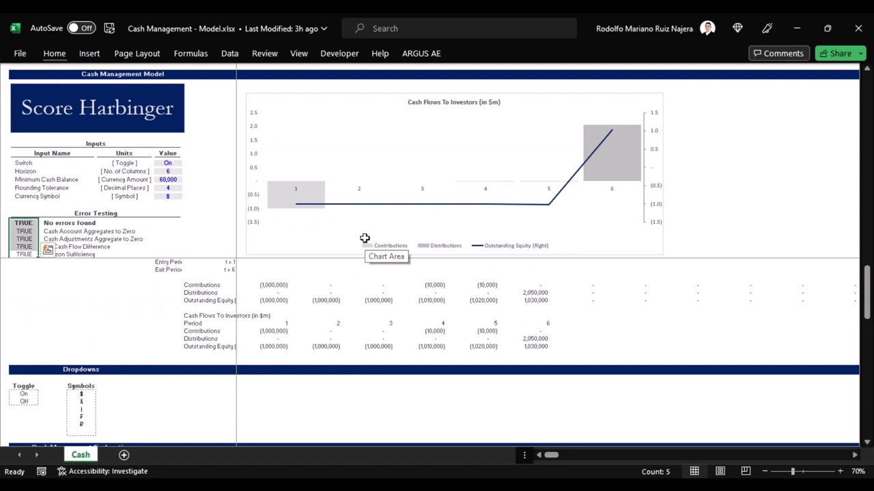
{"action": "key", "text": "Down"}
{"action": "key", "text": "Up"}
{"action": "key", "text": "Up"}
{"action": "key", "text": "ctrl+Up"}
{"action": "key", "text": "ctrl+shift+Down"}
{"action": "key", "text": "Up"}
{"action": "key", "text": "Up"}
{"action": "key", "text": "Up"}
{"action": "key", "text": "Right"}
{"action": "key", "text": "Right"}
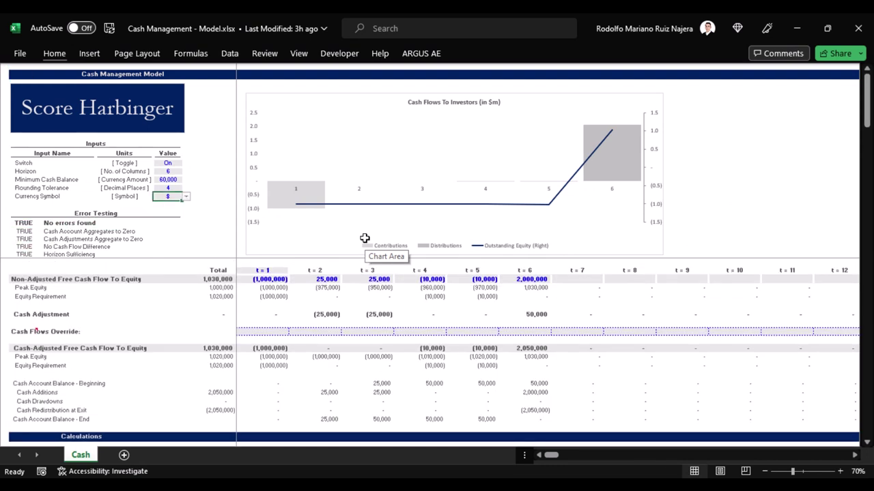
Open the chart type settings of the Cash Flows To Investors chart and examine each series' type and secondary-axis assignment
{"action": "left_click", "coordinate": [309, 249]}
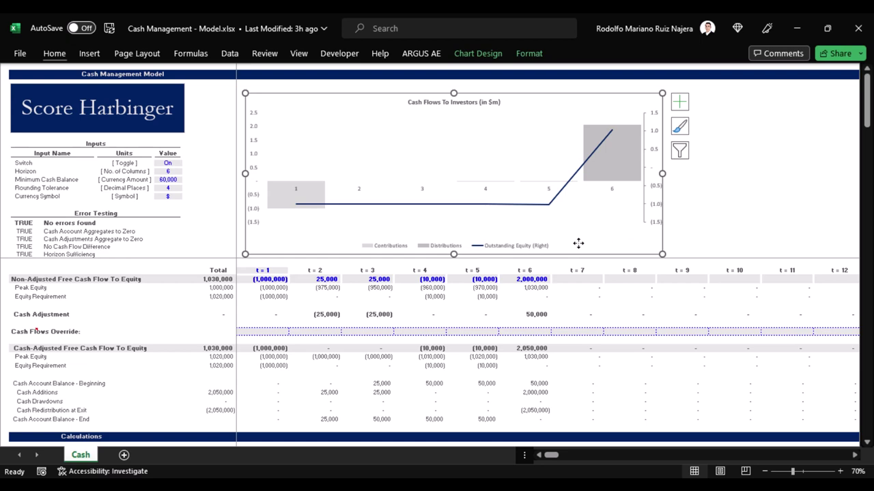
{"action": "left_click", "coordinate": [478, 59]}
{"action": "left_click", "coordinate": [697, 97]}
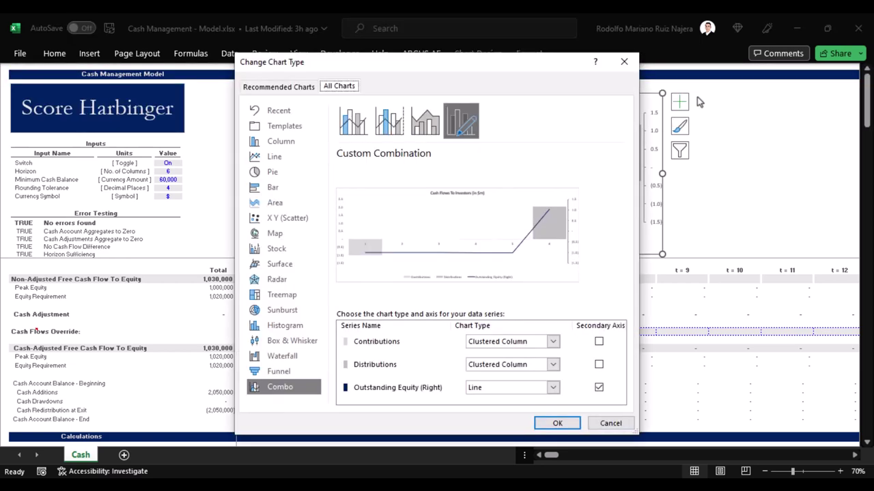
{"action": "left_click", "coordinate": [598, 387]}
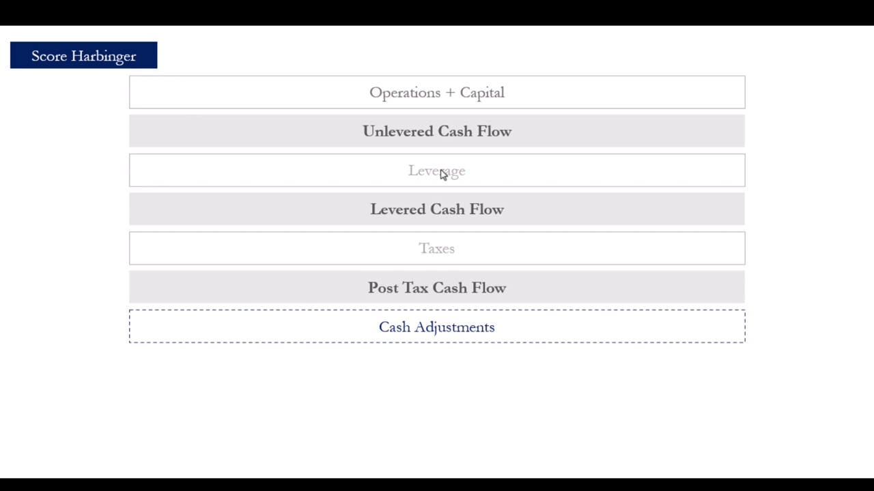
{"action": "key", "text": "Right"}
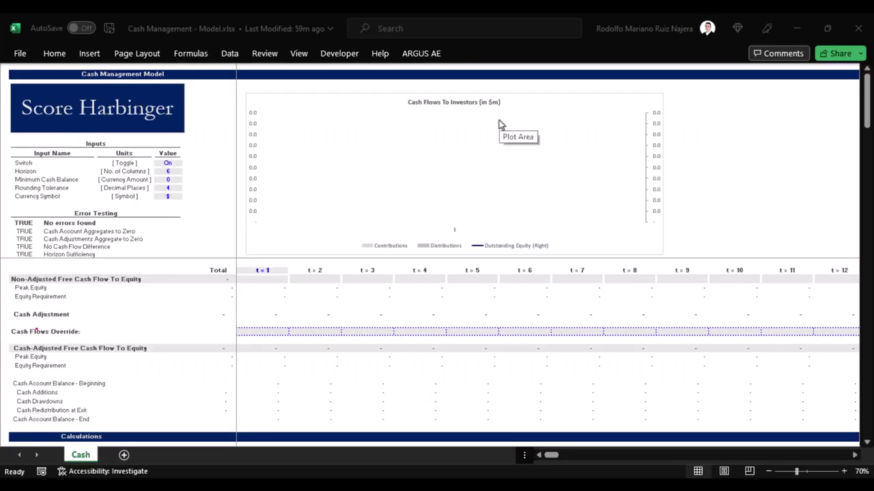
Switch to the Financial Model workbook and copy the monthly Post-Tax Levered Cash Flow row from Dec-21 through the last period
{"action": "left_click", "coordinate": [254, 273]}
{"action": "left_click", "coordinate": [247, 262]}
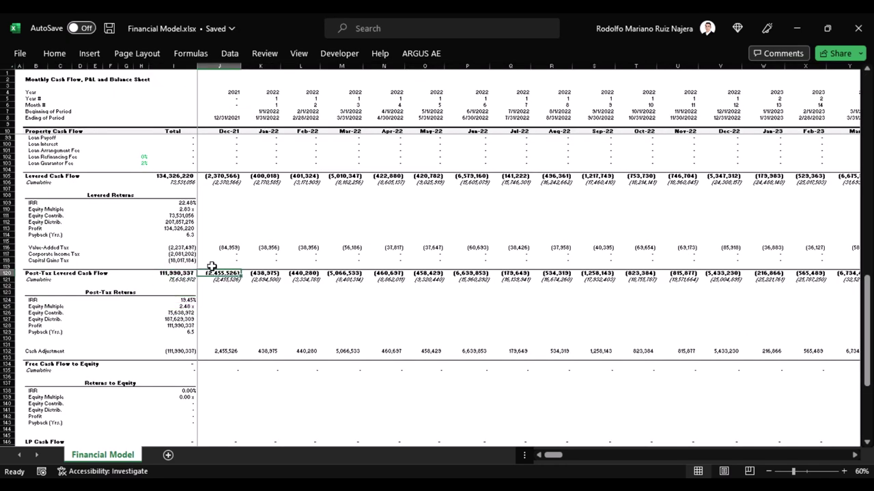
{"action": "key", "text": "ctrl+shift+Left"}
{"action": "key", "text": "ctrl+c"}
Paste the copied cash flows as values into the Cash Management model's Non-Adjusted Free Cash Flow To Equity row, starting at t = 1
{"action": "key", "text": "alt+Tab"}
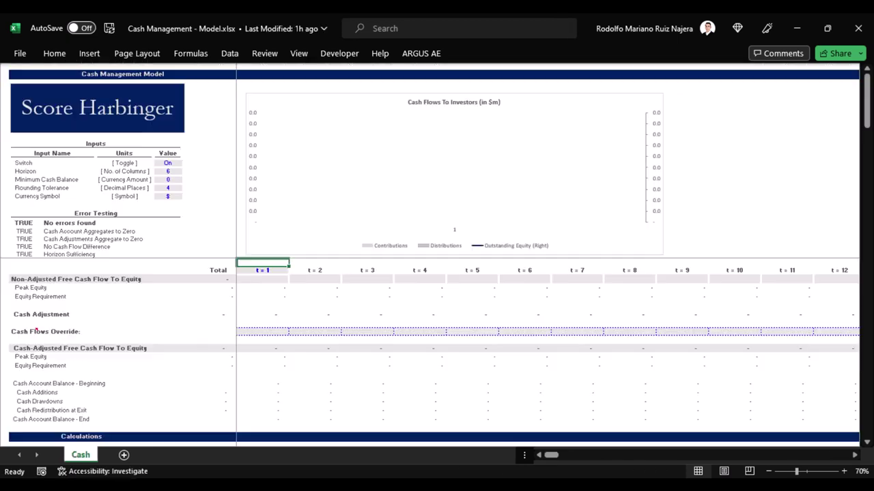
{"action": "key", "text": "Down"}
{"action": "key", "text": "Down"}
{"action": "key", "text": "alt"}
{"action": "key", "text": "ctrl+alt+v"}
{"action": "key", "text": "v"}
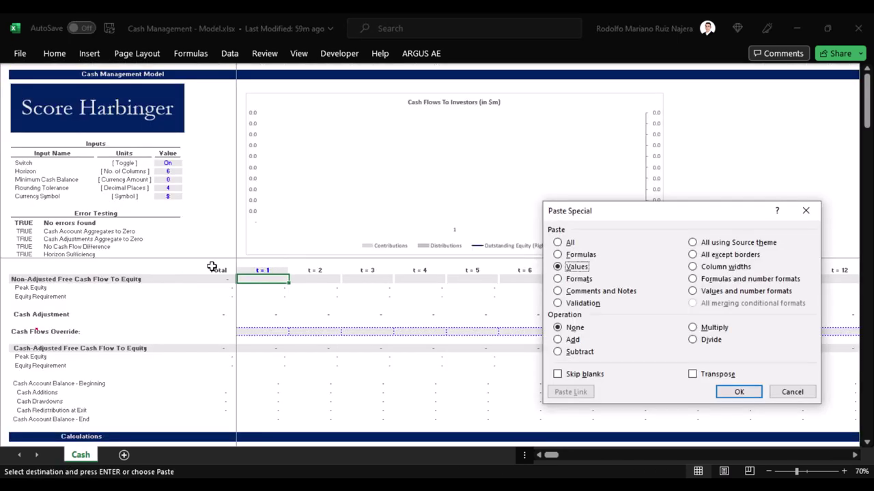
{"action": "key", "text": "Return"}
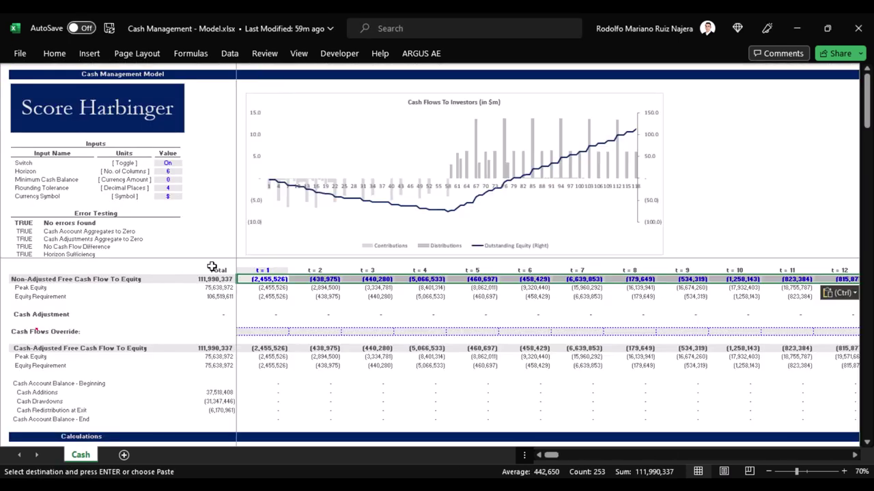
Return to the Financial Model workbook and look back through the monthly columns of the Post-Tax Levered Cash Flow row from its end
{"action": "key", "text": "alt+Tab"}
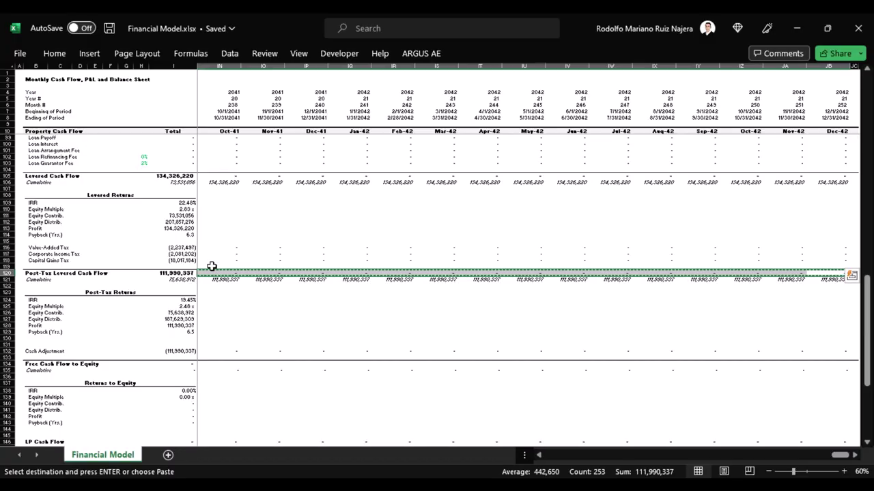
{"action": "key", "text": "ctrl+Right"}
{"action": "key", "text": "ctrl+space"}
{"action": "key", "text": "Left"}
{"action": "key", "text": "Left"}
{"action": "key", "text": "Left"}
{"action": "key", "text": "Left"}
{"action": "key", "text": "Left"}
{"action": "key", "text": "Left"}
{"action": "key", "text": "Left"}
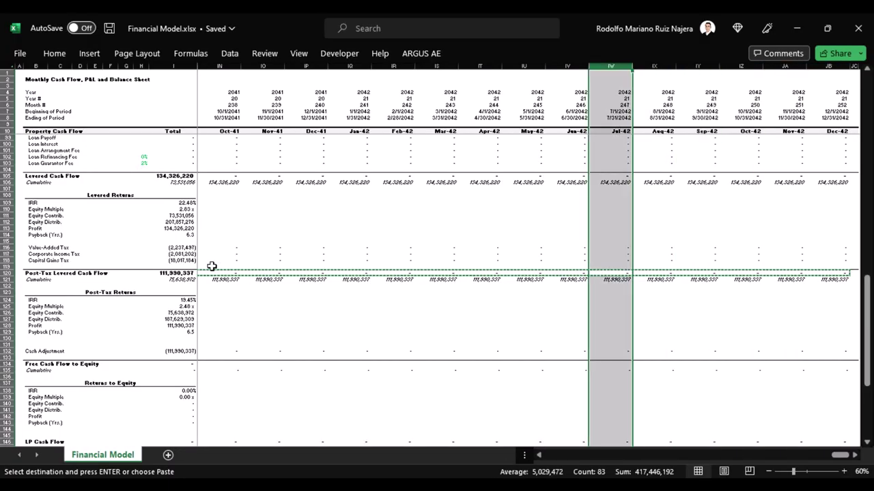
{"action": "key", "text": "Left"}
{"action": "key", "text": "Left"}
{"action": "key", "text": "Left"}
{"action": "key", "text": "Left"}
{"action": "key", "text": "Left"}
{"action": "key", "text": "Left"}
{"action": "key", "text": "Left"}
{"action": "key", "text": "Left"}
{"action": "key", "text": "Left"}
{"action": "key", "text": "Left"}
{"action": "key", "text": "Left"}
{"action": "key", "text": "Left"}
{"action": "key", "text": "Left"}
{"action": "key", "text": "Left"}
{"action": "key", "text": "Left"}
{"action": "key", "text": "Left"}
{"action": "key", "text": "Left"}
{"action": "key", "text": "Left"}
{"action": "key", "text": "Left"}
{"action": "key", "text": "Left"}
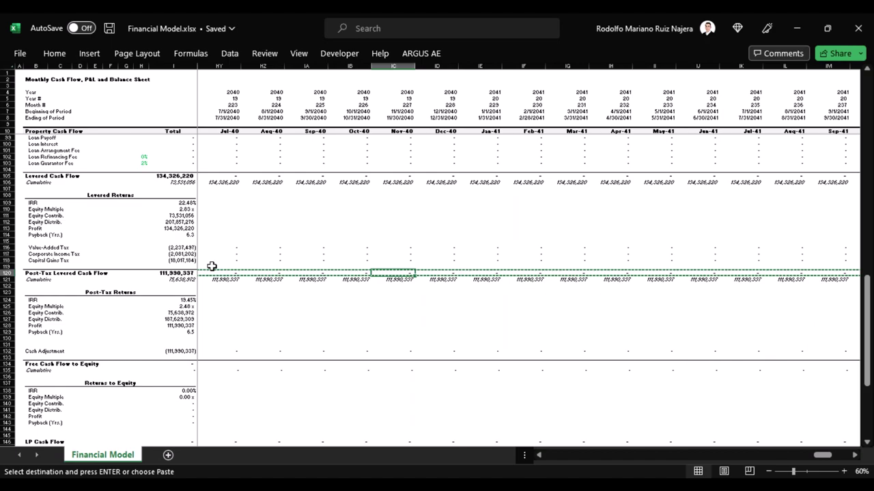
{"action": "key", "text": "Left"}
{"action": "key", "text": "Left"}
{"action": "key", "text": "Left"}
{"action": "key", "text": "Left"}
{"action": "key", "text": "Left"}
{"action": "key", "text": "Left"}
{"action": "key", "text": "Left"}
{"action": "key", "text": "Left"}
{"action": "key", "text": "Left"}
{"action": "key", "text": "Left"}
{"action": "key", "text": "Left"}
{"action": "key", "text": "Left"}
{"action": "key", "text": "Left"}
{"action": "key", "text": "Left"}
{"action": "key", "text": "Left"}
{"action": "key", "text": "Left"}
{"action": "key", "text": "Left"}
{"action": "key", "text": "Left"}
{"action": "key", "text": "Left"}
{"action": "key", "text": "Left"}
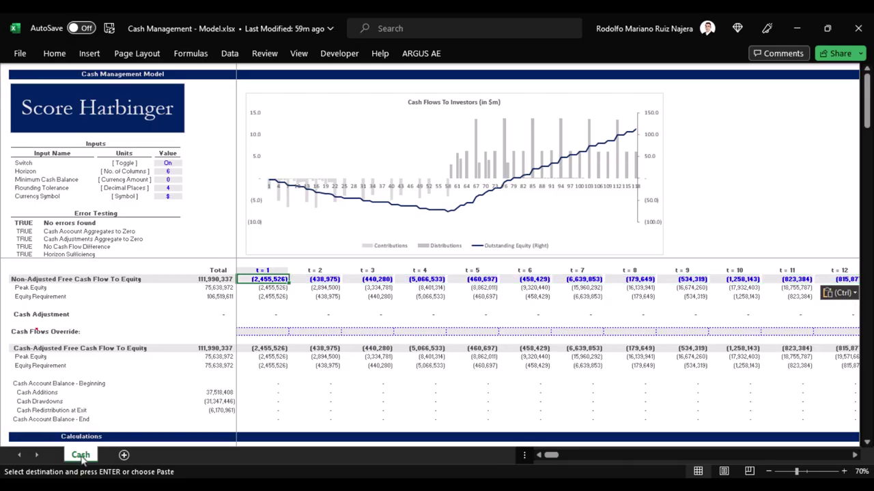
Copy the Cash sheet of the Cash Management workbook into Financial Model.xlsx, placing it at the end
{"action": "right_click", "coordinate": [81, 456]}
{"action": "left_click", "coordinate": [120, 314]}
{"action": "left_click", "coordinate": [65, 379]}
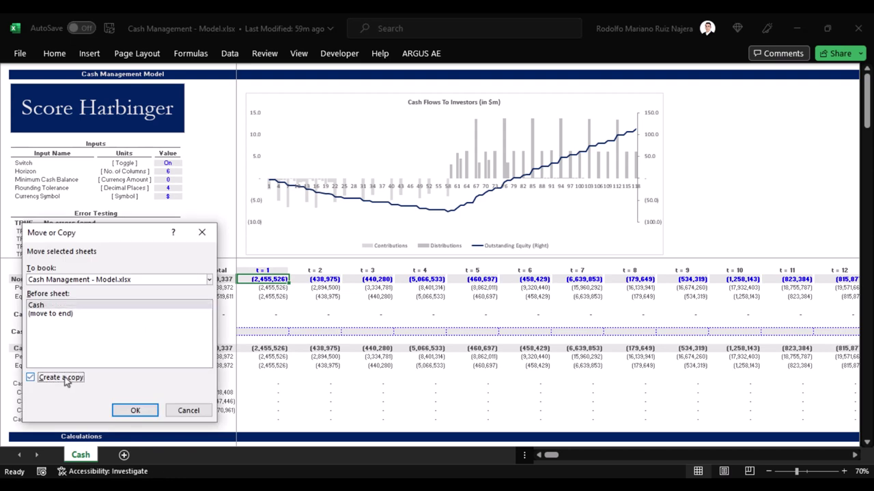
{"action": "left_click", "coordinate": [101, 285]}
{"action": "left_click", "coordinate": [58, 316]}
{"action": "left_click", "coordinate": [68, 314]}
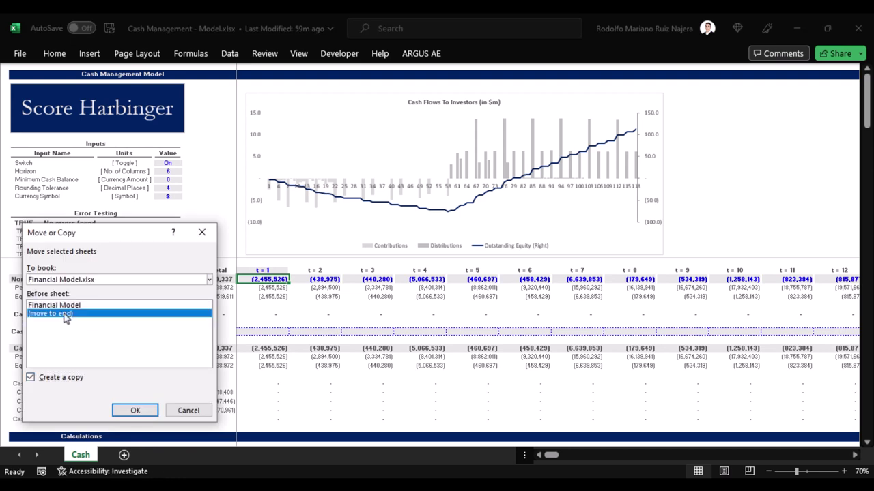
{"action": "left_click", "coordinate": [132, 410]}
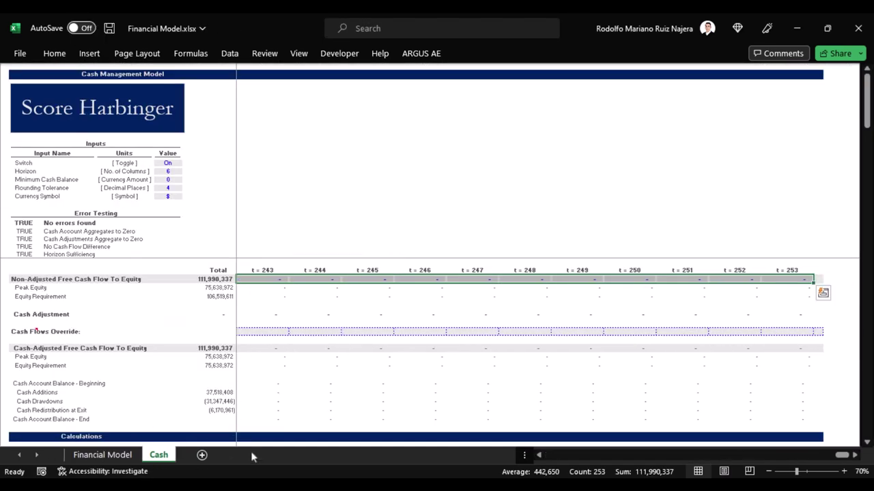
Link the whole Non-Adjusted Free Cash Flow To Equity row to the Financial Model sheet's Post-Tax Levered Cash Flow row, starting at J120
{"action": "key", "text": "ctrl+Page_Up"}
{"action": "key", "text": "Right"}
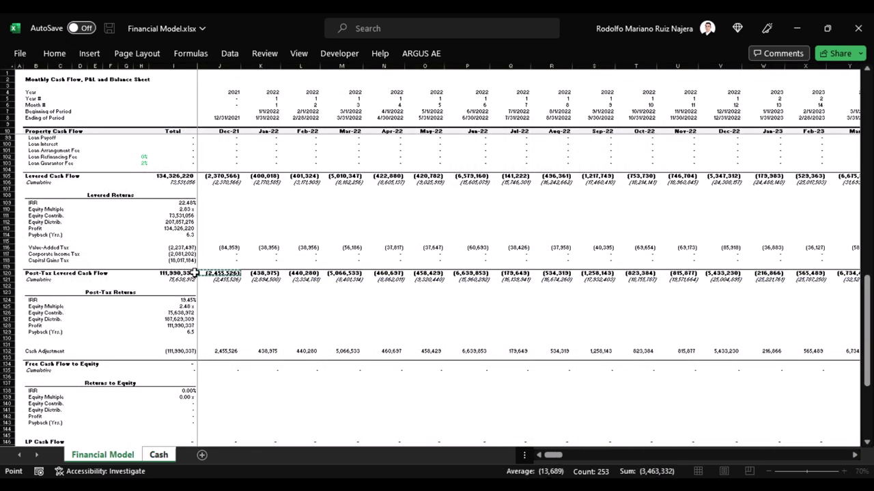
{"action": "key", "text": "ctrl+Return"}
Check the link formulas in the first four periods of the Non-Adjusted Free Cash Flow To Equity row
{"action": "key", "text": "F2"}
{"action": "key", "text": "Tab"}
{"action": "key", "text": "F2"}
{"action": "key", "text": "Tab"}
{"action": "key", "text": "F2"}
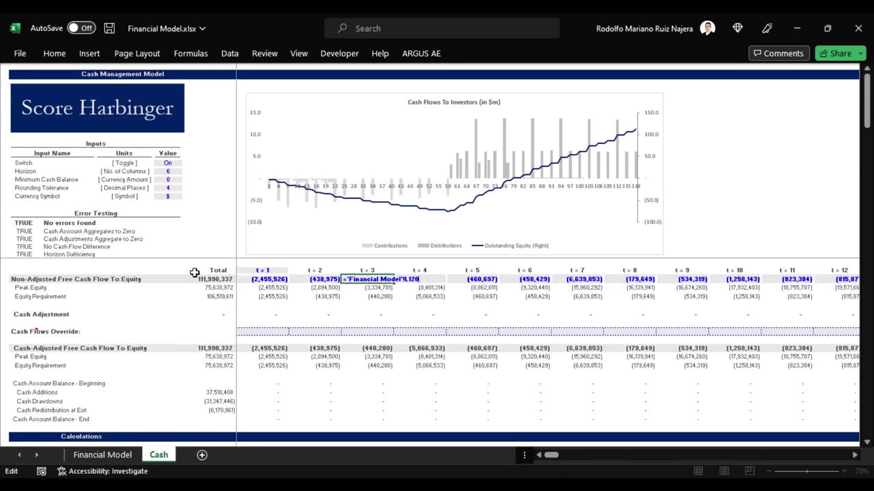
{"action": "key", "text": "Tab"}
{"action": "key", "text": "F2"}
{"action": "key", "text": "Escape"}
{"action": "key", "text": "Left"}
{"action": "key", "text": "Left"}
{"action": "key", "text": "Left"}
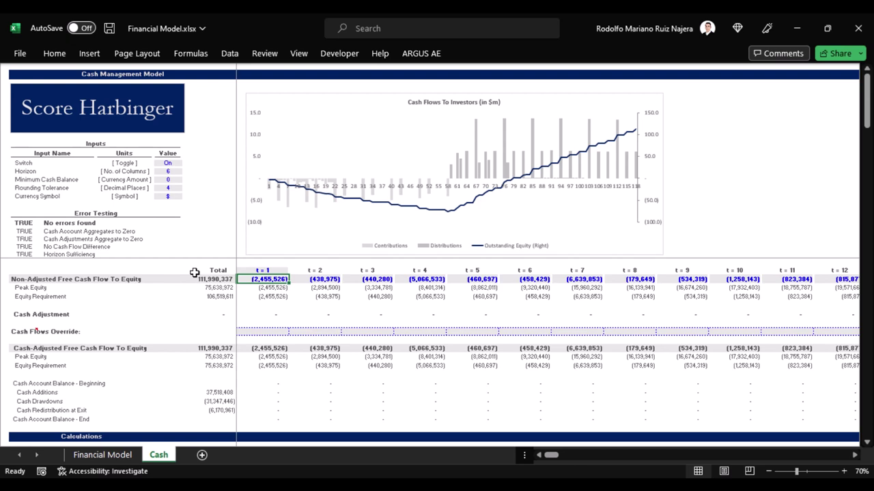
Set the font color of the entire Non-Adjusted Free Cash Flow To Equity row to green and return to t = 1
{"action": "key", "text": "ctrl+shift+Right"}
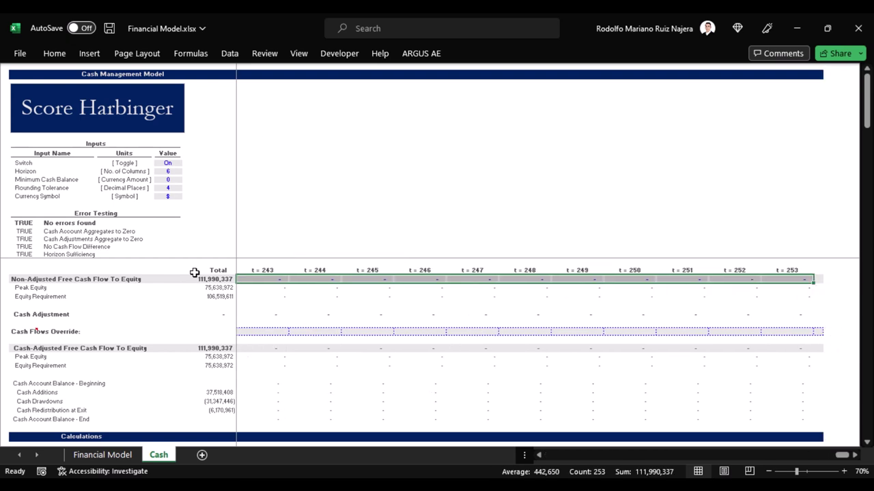
{"action": "key", "text": "ctrl+1"}
{"action": "key", "text": "alt+c"}
{"action": "key", "text": "Right"}
{"action": "key", "text": "Right"}
{"action": "key", "text": "Right"}
{"action": "key", "text": "Right"}
{"action": "key", "text": "Return"}
{"action": "key", "text": "Return"}
{"action": "key", "text": "ctrl+BackSpace"}
{"action": "key", "text": "shift+BackSpace"}
{"action": "key", "text": "Right"}
{"action": "key", "text": "Right"}
{"action": "key", "text": "Right"}
{"action": "key", "text": "Right"}
{"action": "key", "text": "Right"}
{"action": "key", "text": "Right"}
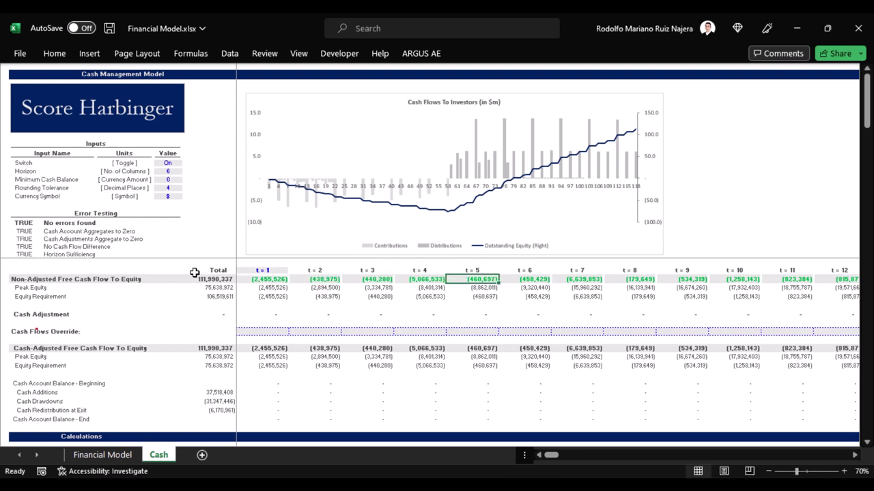
{"action": "key", "text": "ctrl+Left"}
{"action": "key", "text": "Right"}
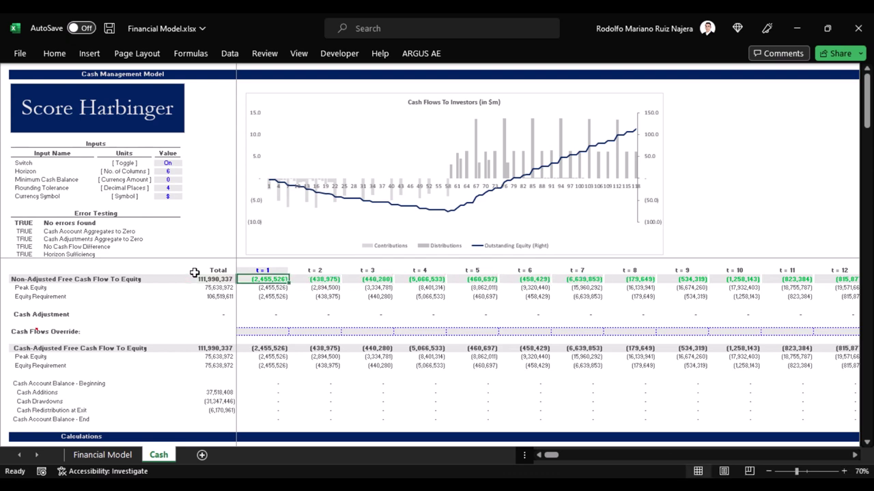
Link the Financial Model sheet's Free Cash Flow to Equity row across all periods to the Cash sheet's Cash-Adjusted Free Cash Flow To Equity row
{"action": "key", "text": "ctrl+Page_Up"}
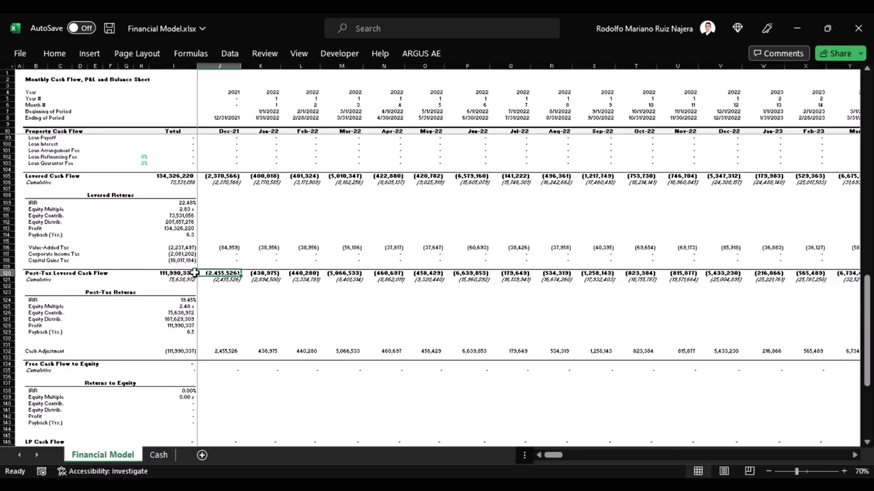
{"action": "key", "text": "Down"}
{"action": "key", "text": "Down"}
{"action": "key", "text": "Down"}
{"action": "key", "text": "Down"}
{"action": "key", "text": "Down"}
{"action": "key", "text": "Down"}
{"action": "key", "text": "Down"}
{"action": "key", "text": "Down"}
{"action": "key", "text": "Down"}
{"action": "key", "text": "Down"}
{"action": "key", "text": "Down"}
{"action": "key", "text": "Down"}
{"action": "key", "text": "Down"}
{"action": "key", "text": "Down"}
{"action": "key", "text": "ctrl+shift+Right"}
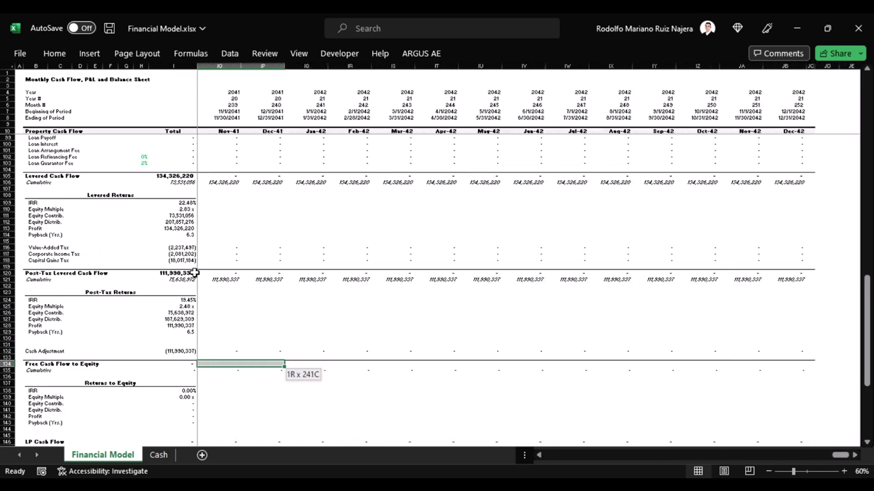
{"action": "key", "text": "ctrl+Page_Down"}
{"action": "key", "text": "Down"}
{"action": "key", "text": "Down"}
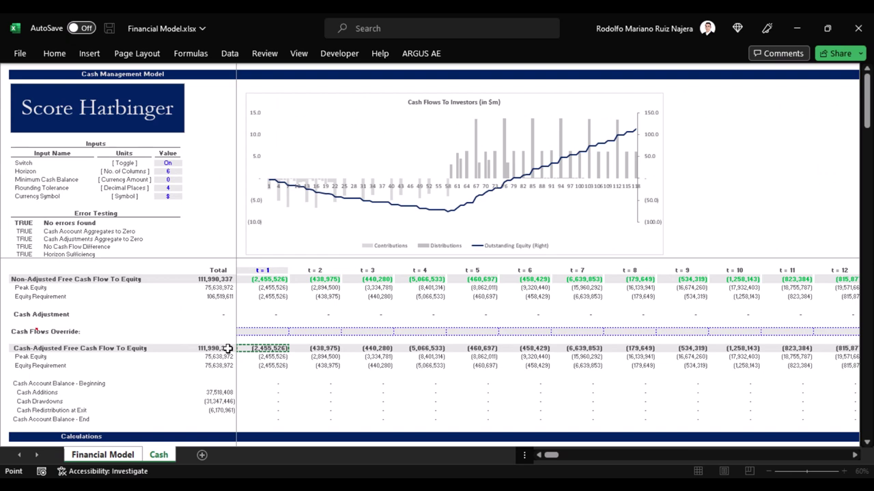
{"action": "key", "text": "ctrl+Return"}
Check the link formulas in the early months of the Free Cash Flow to Equity row and review the row's full extent
{"action": "key", "text": "Right"}
{"action": "key", "text": "F2"}
{"action": "key", "text": "Tab"}
{"action": "key", "text": "F2"}
{"action": "key", "text": "Tab"}
{"action": "key", "text": "F2"}
{"action": "key", "text": "Escape"}
{"action": "key", "text": "Right"}
{"action": "key", "text": "Right"}
{"action": "key", "text": "Right"}
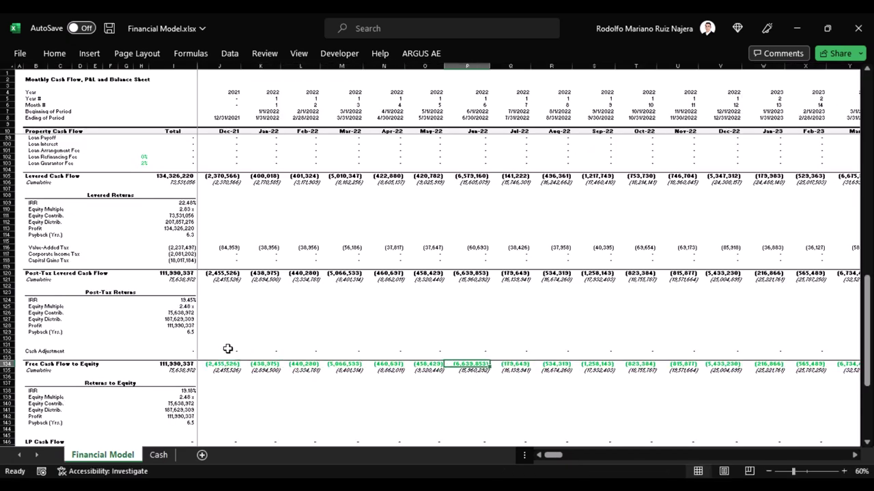
{"action": "key", "text": "ctrl+Left"}
{"action": "key", "text": "ctrl+shift+Right"}
{"action": "key", "text": "Right"}
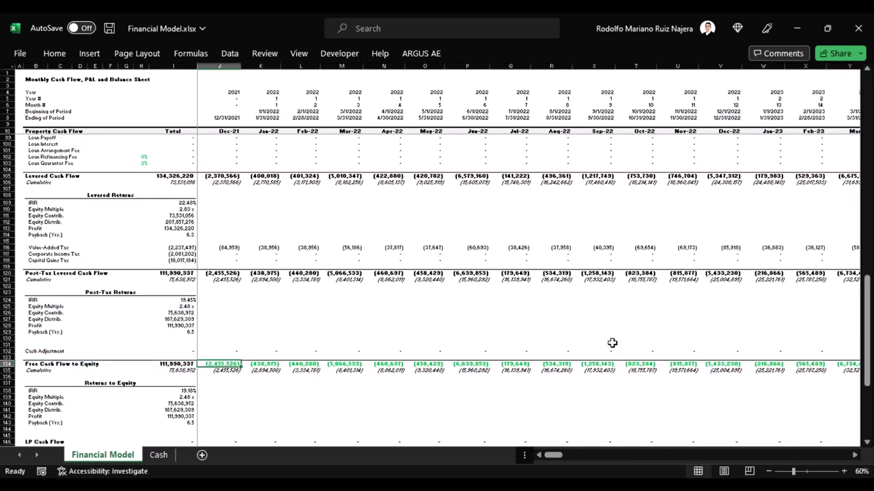
Review the LP Cash Flow and GP Cash Flow rows beneath the Returns to Equity section
{"action": "left_click_drag", "start_coordinate": [867, 309], "coordinate": [866, 359]}
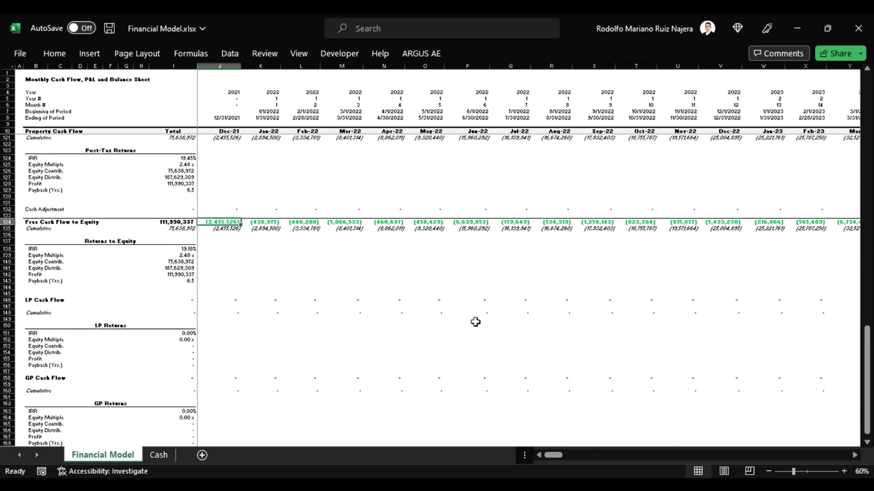
{"action": "left_click", "coordinate": [371, 298]}
{"action": "key", "text": "ctrl+shift+Right"}
{"action": "left_click", "coordinate": [390, 379]}
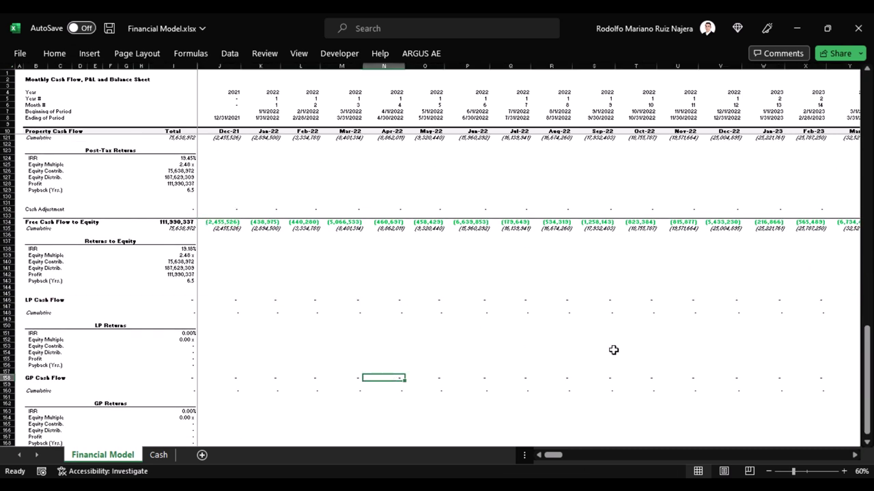